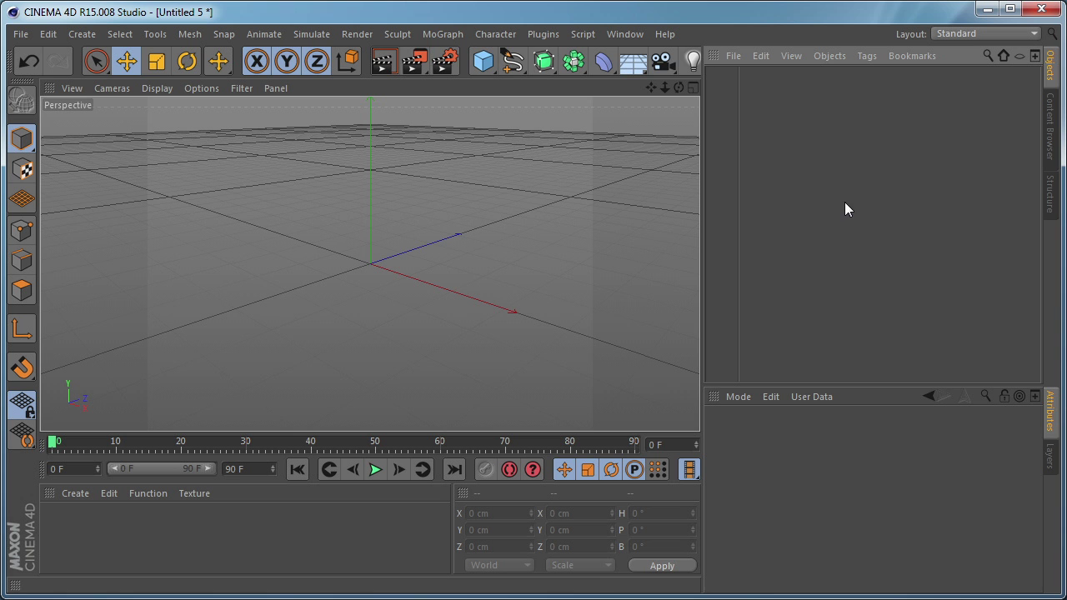
- Add a MoText object reading 'Text' and bring its expanded Kerning section into view in a taller Attributes panel
{"action": "left_click", "coordinate": [440, 34]}
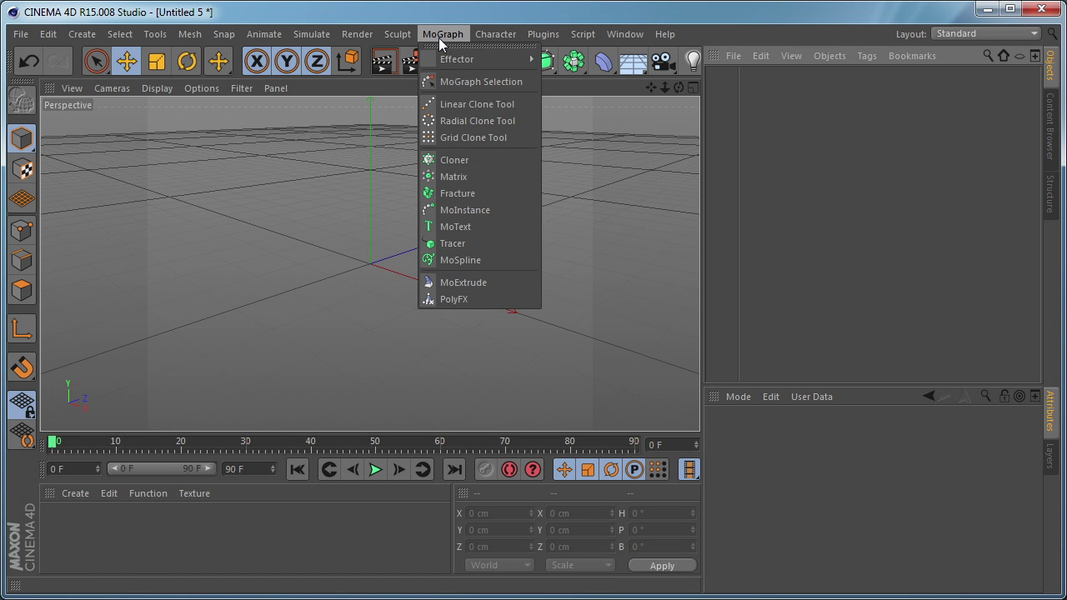
{"action": "left_click", "coordinate": [465, 227]}
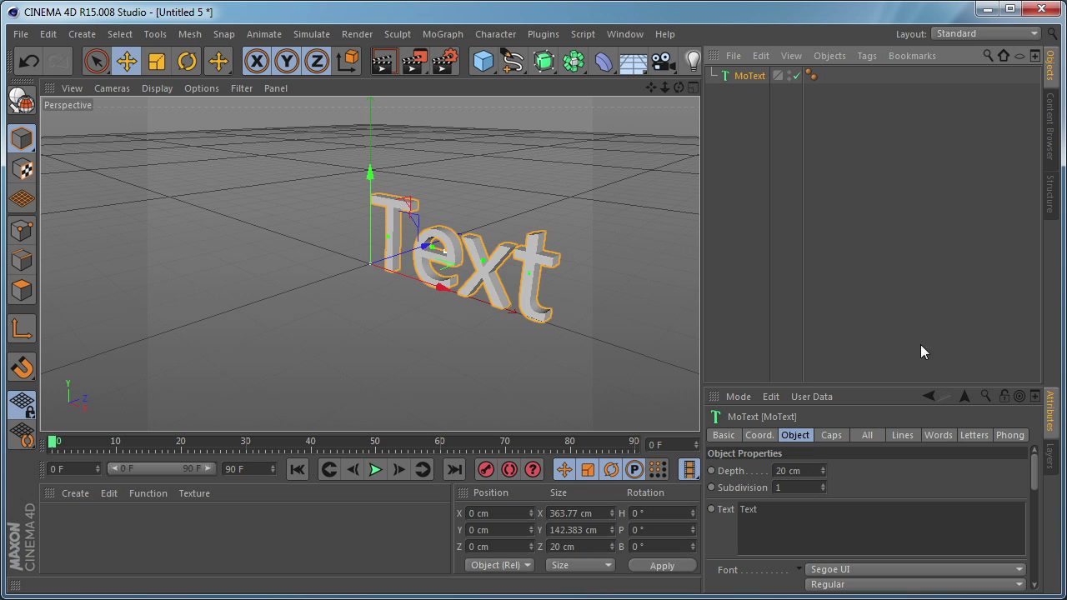
{"action": "left_click_drag", "start_coordinate": [880, 384], "coordinate": [870, 78]}
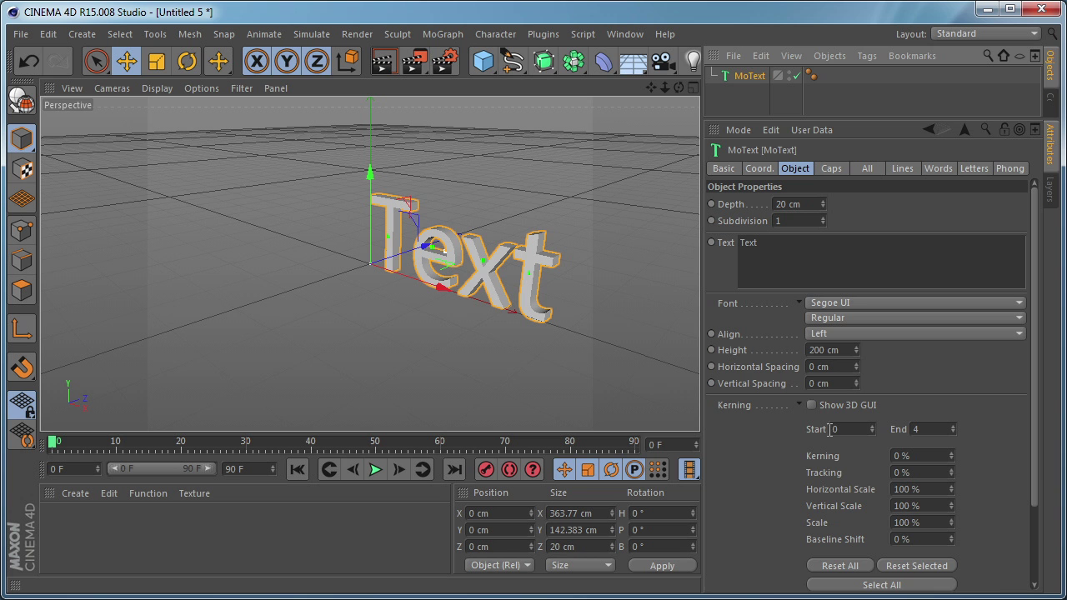
{"action": "left_click", "coordinate": [798, 405]}
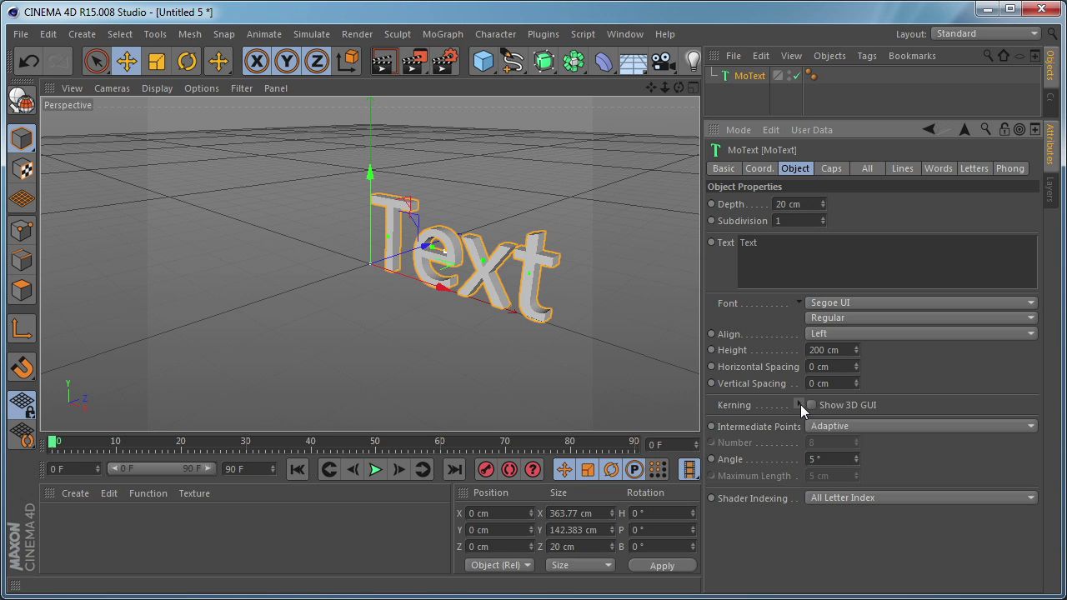
{"action": "left_click", "coordinate": [800, 405]}
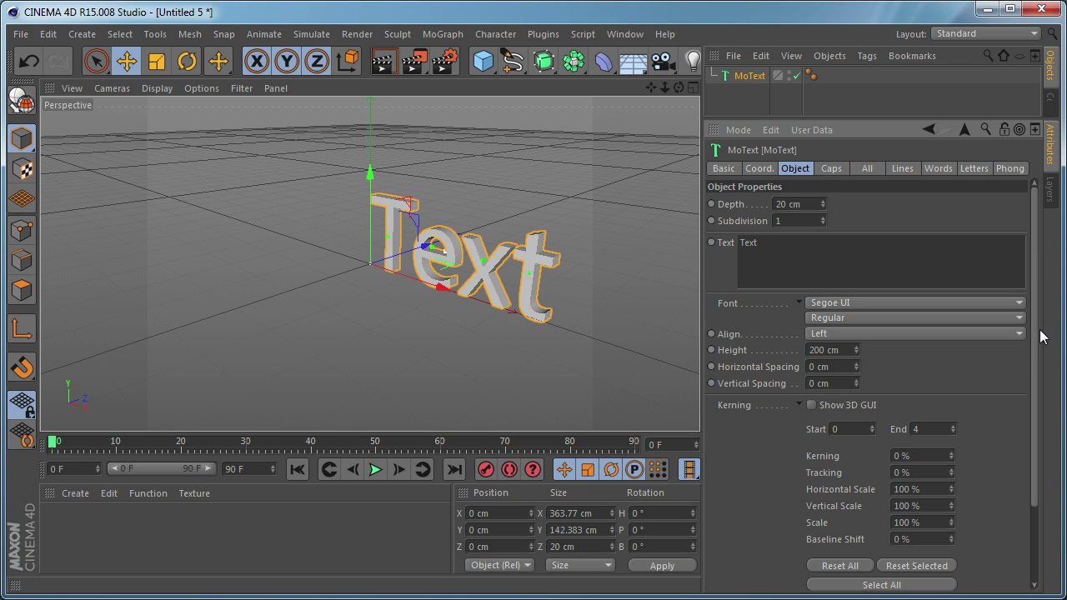
{"action": "left_click_drag", "start_coordinate": [1034, 337], "coordinate": [1033, 401]}
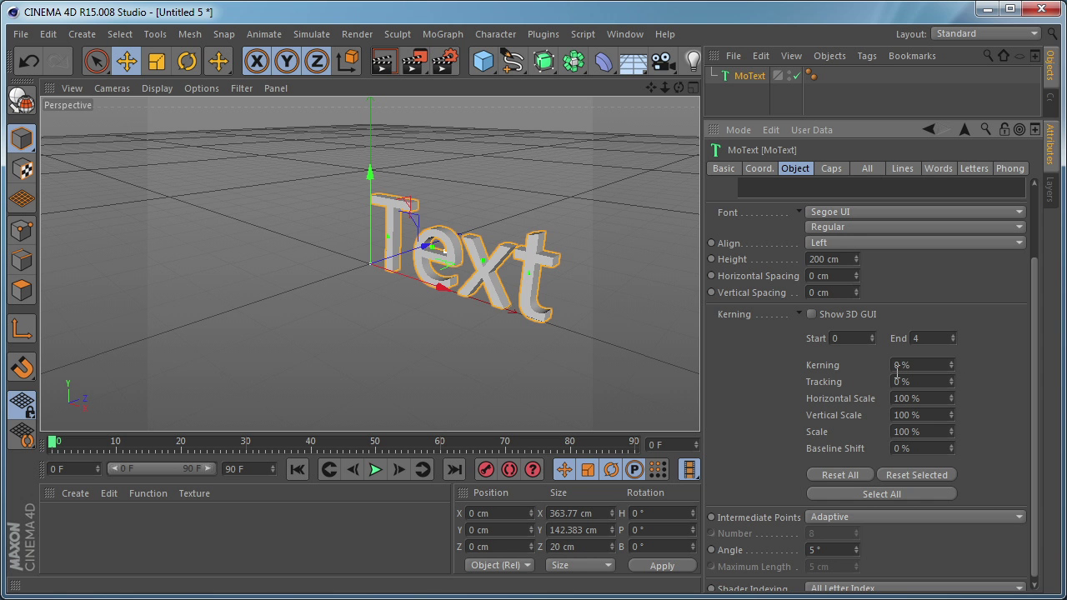
- Trial a higher kerning value, then set kerning back to 0 %
{"action": "left_click_drag", "start_coordinate": [429, 291], "coordinate": [537, 291], "text": "alt"}
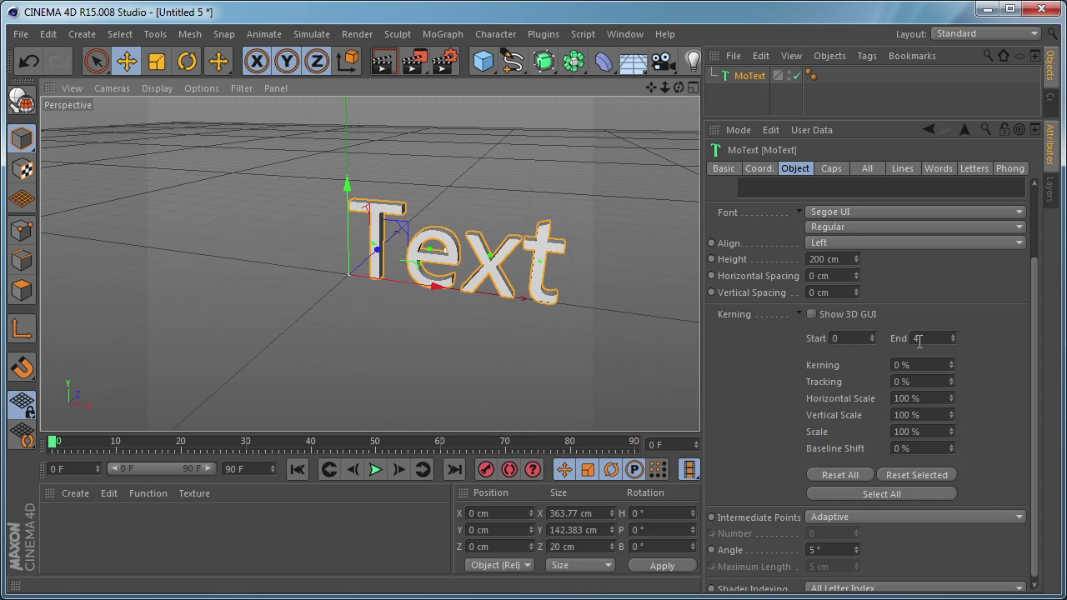
{"action": "left_click_drag", "start_coordinate": [951, 364], "coordinate": [1001, 364]}
{"action": "scroll", "coordinate": [902, 346], "scroll_direction": "up", "scroll_amount": 3}
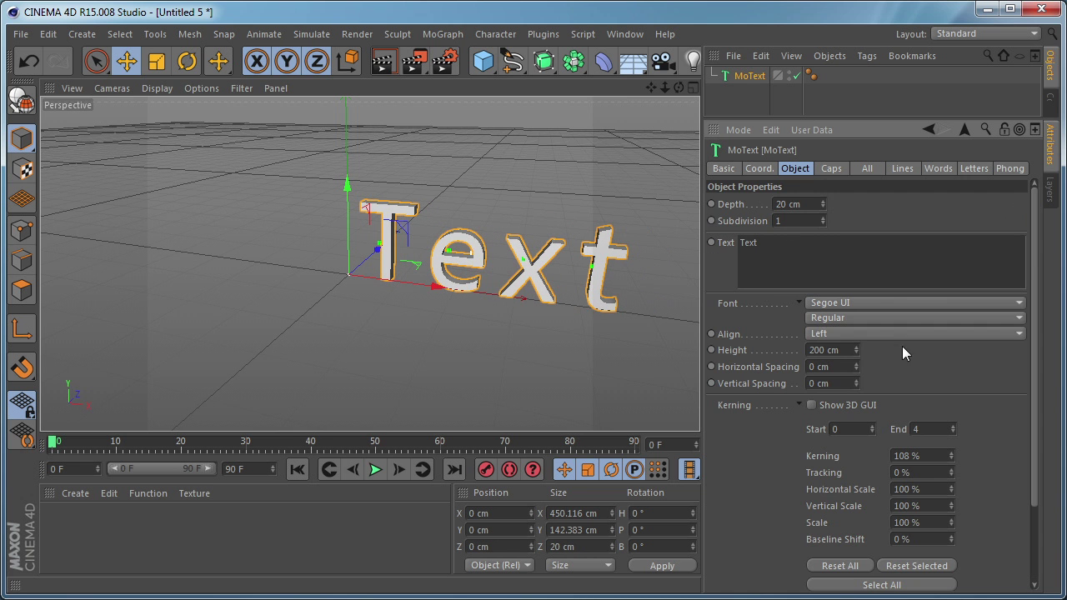
{"action": "double_click", "coordinate": [935, 452]}
{"action": "type", "text": "0"}
{"action": "key", "text": "Return"}
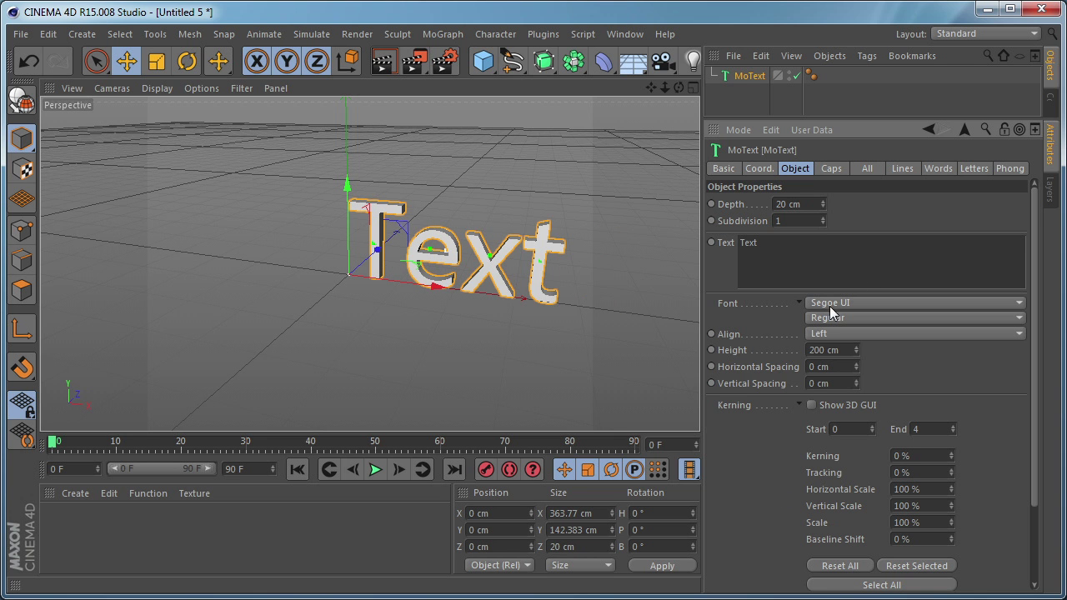
- Set the text alignment to Middle and trial raising the tracking
{"action": "left_click", "coordinate": [834, 334]}
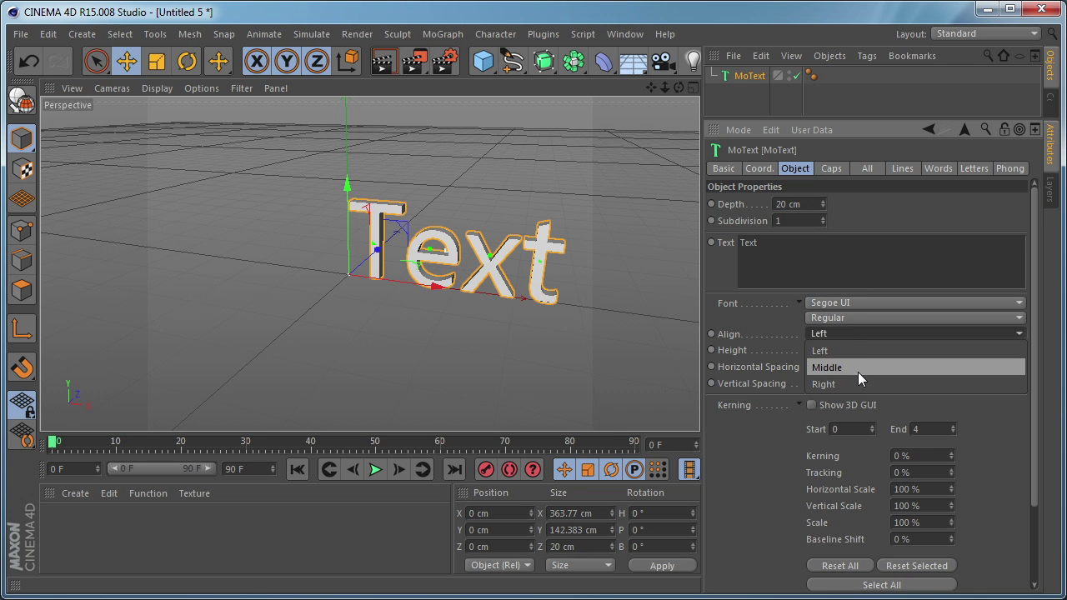
{"action": "left_click", "coordinate": [858, 370]}
{"action": "left_click_drag", "start_coordinate": [952, 473], "coordinate": [1028, 473]}
{"action": "type", "text": "0"}
{"action": "key", "text": "Return"}
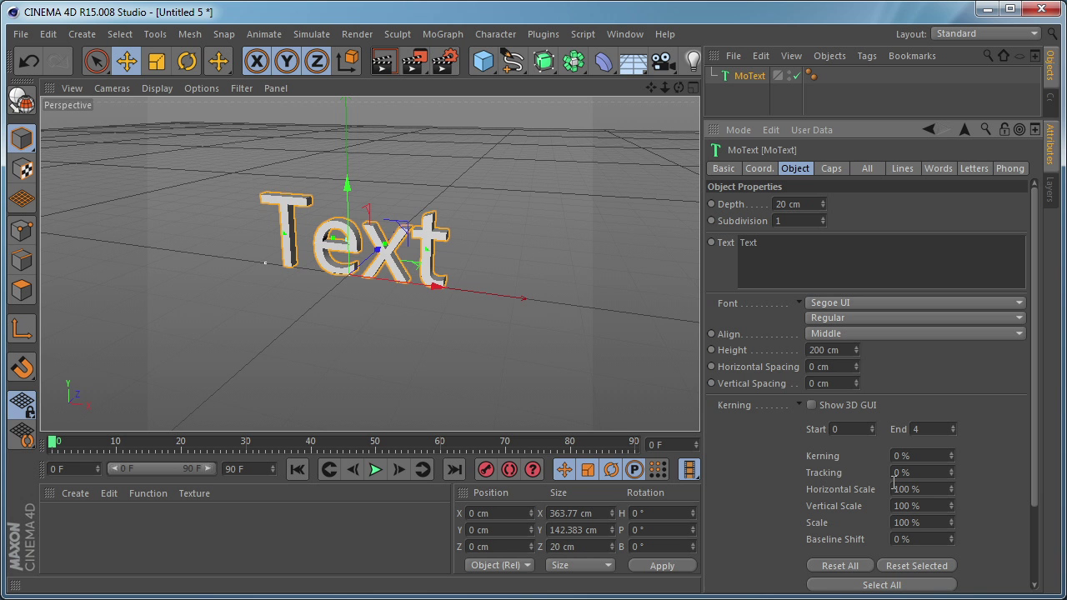
{"action": "left_click_drag", "start_coordinate": [952, 490], "coordinate": [1000, 490]}
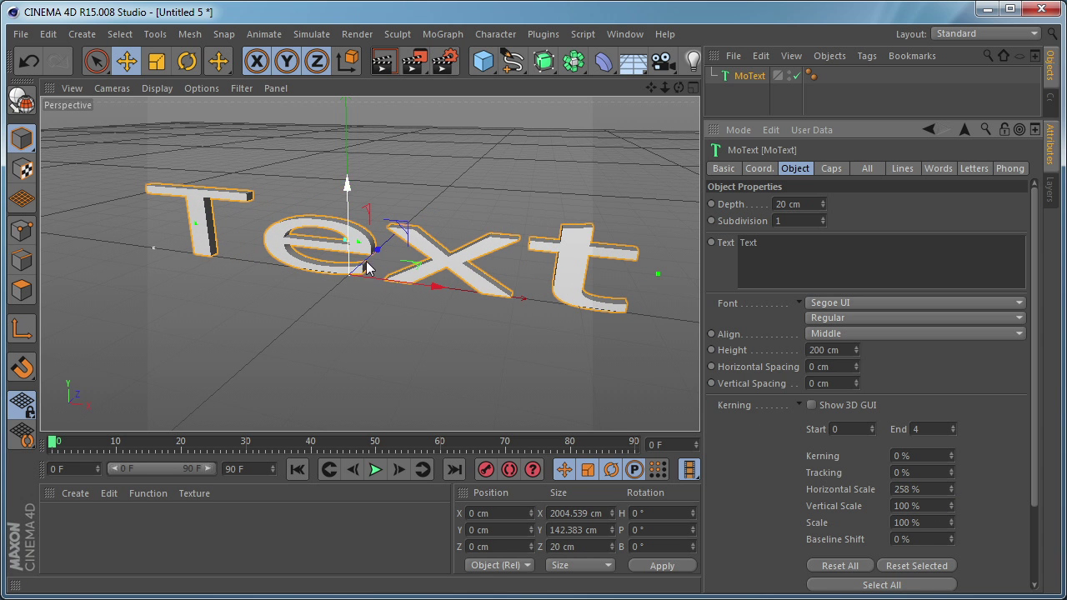
{"action": "left_click", "coordinate": [931, 490]}
{"action": "type", "text": "0"}
{"action": "key", "text": "Return"}
{"action": "double_click", "coordinate": [916, 489]}
{"action": "type", "text": "100"}
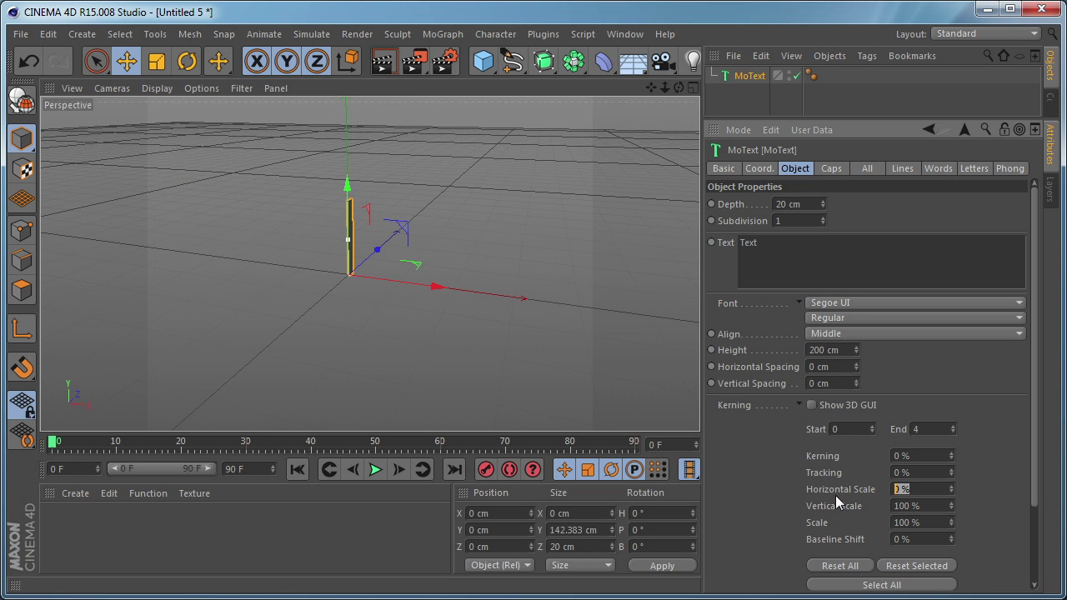
{"action": "key", "text": "Return"}
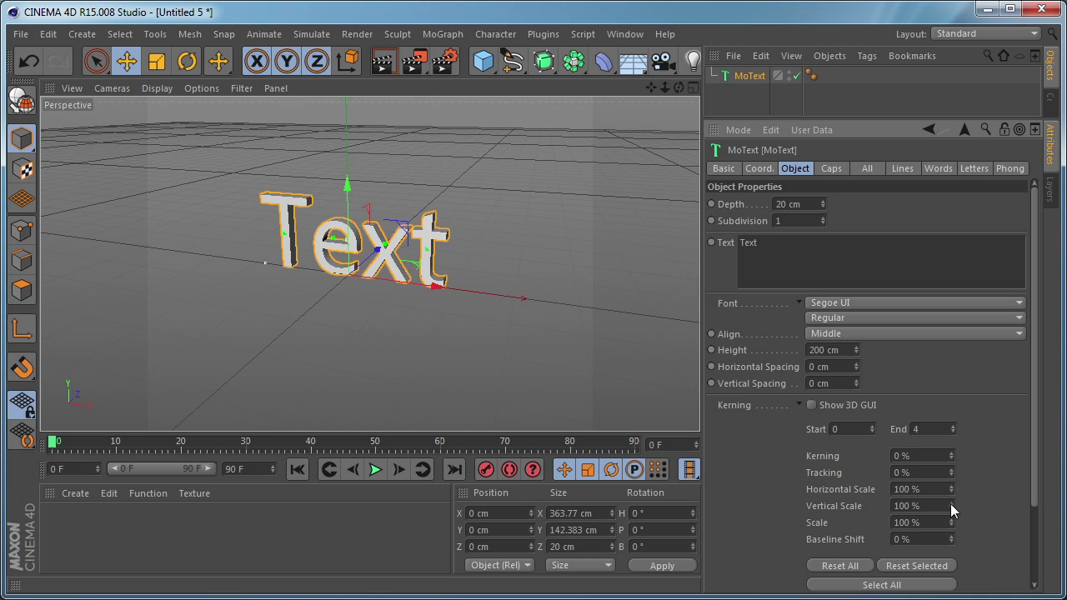
{"action": "left_click_drag", "start_coordinate": [951, 504], "coordinate": [951, 476]}
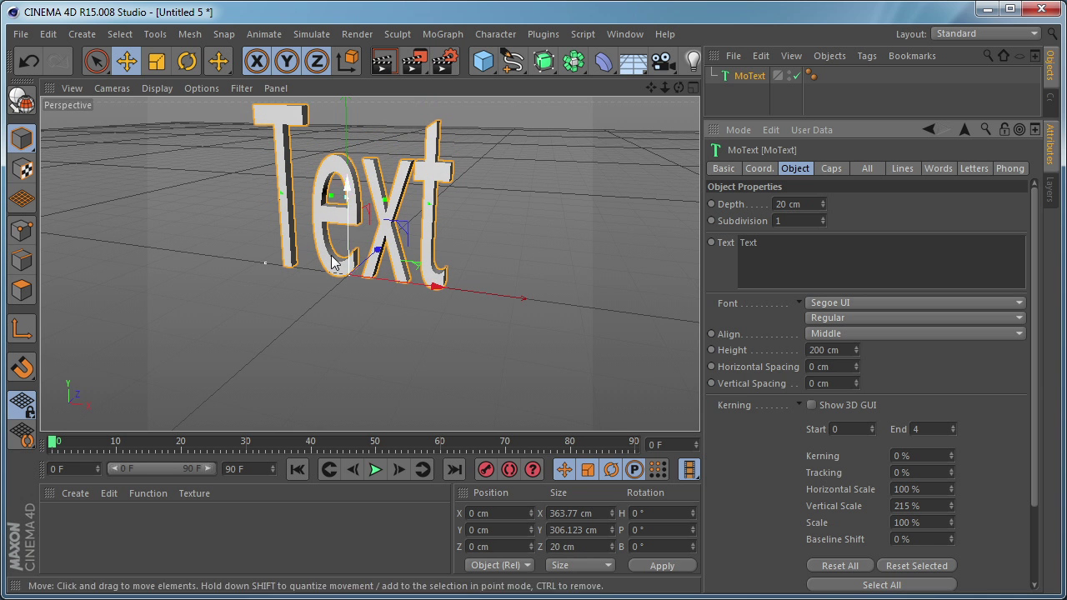
{"action": "double_click", "coordinate": [934, 506]}
{"action": "type", "text": "100"}
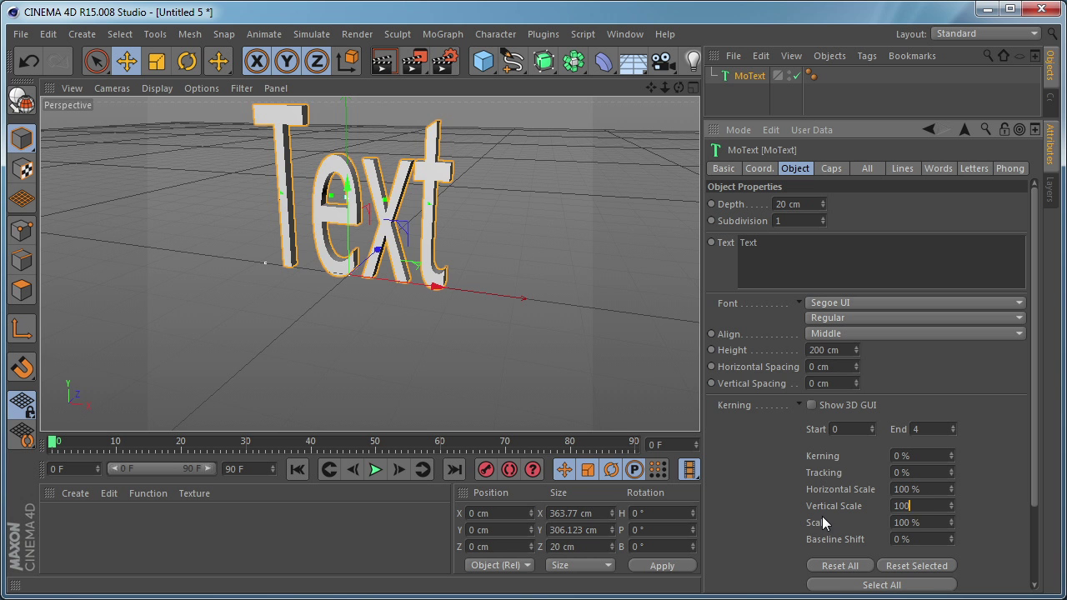
{"action": "key", "text": "Return"}
{"action": "mouse_move", "coordinate": [951, 523]}
{"action": "left_mouse_down"}
{"action": "mouse_move", "coordinate": [951, 480]}
{"action": "mouse_move", "coordinate": [952, 523]}
{"action": "left_mouse_up"}
{"action": "type", "text": "100"}
{"action": "key", "text": "Return"}
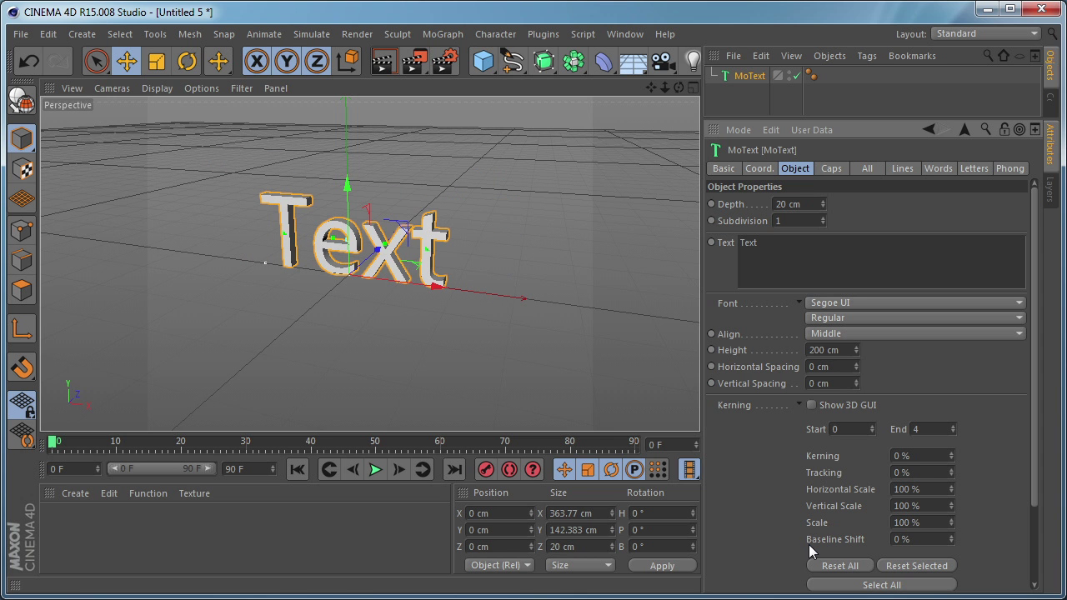
- Trial lifting the text with Baseline Shift, then set it back to 0 %
{"action": "left_click_drag", "start_coordinate": [952, 538], "coordinate": [952, 446]}
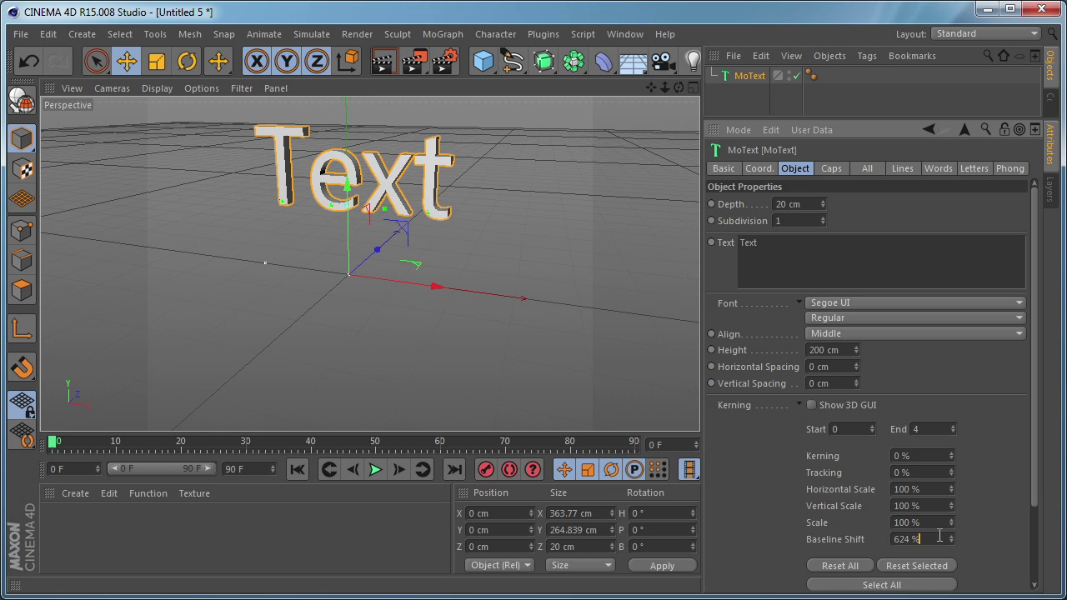
{"action": "double_click", "coordinate": [900, 539]}
{"action": "type", "text": "0"}
{"action": "key", "text": "Return"}
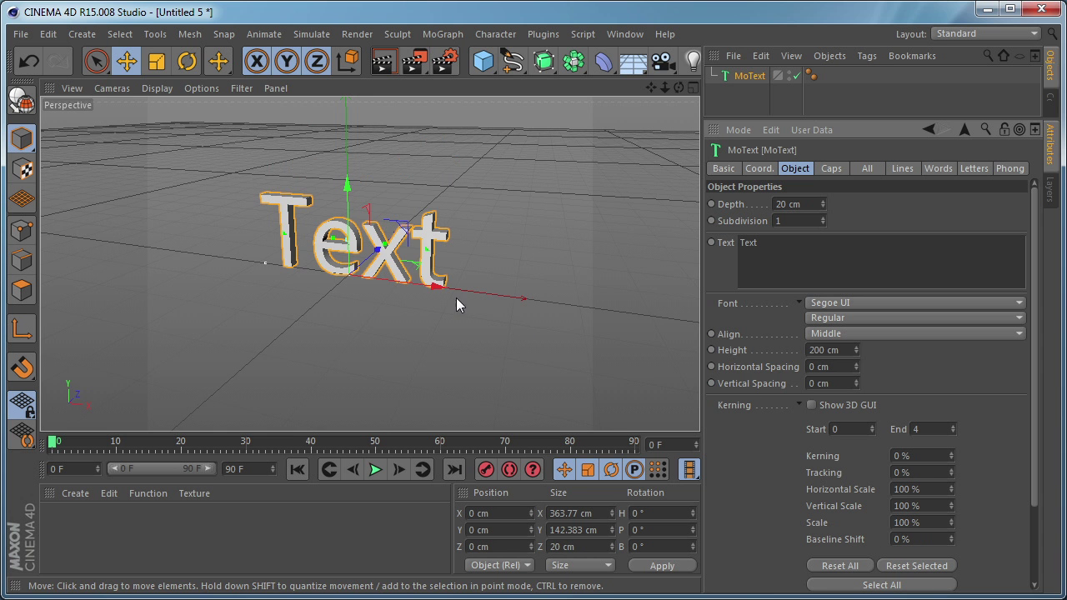
- Orbit the viewport until the MoText faces the camera squarely
{"action": "left_click_drag", "start_coordinate": [456, 298], "coordinate": [514, 302], "text": "alt"}
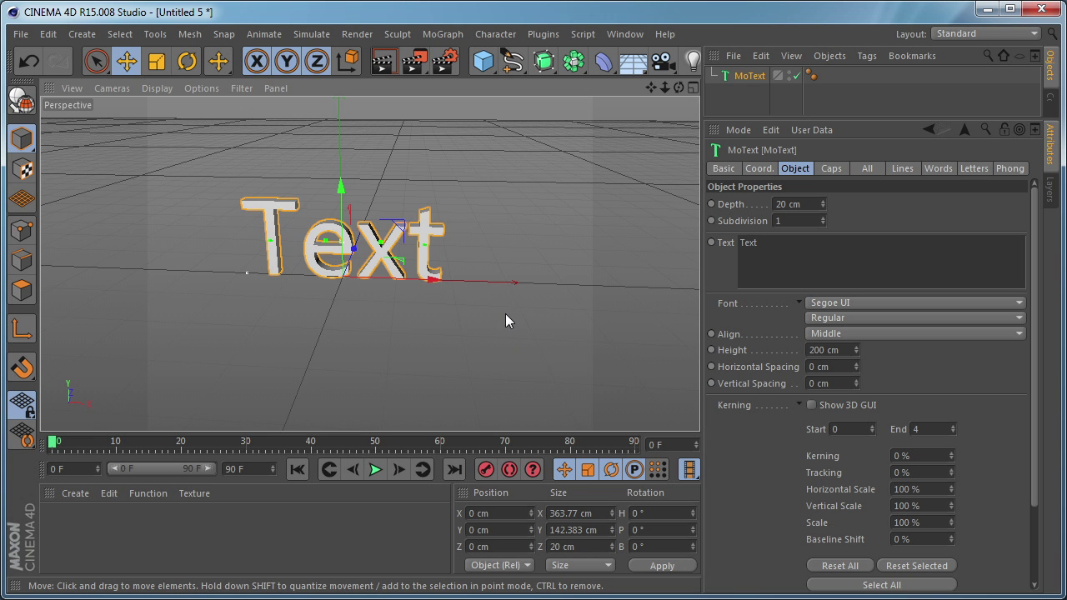
{"action": "left_click_drag", "start_coordinate": [506, 314], "coordinate": [444, 296], "text": "alt"}
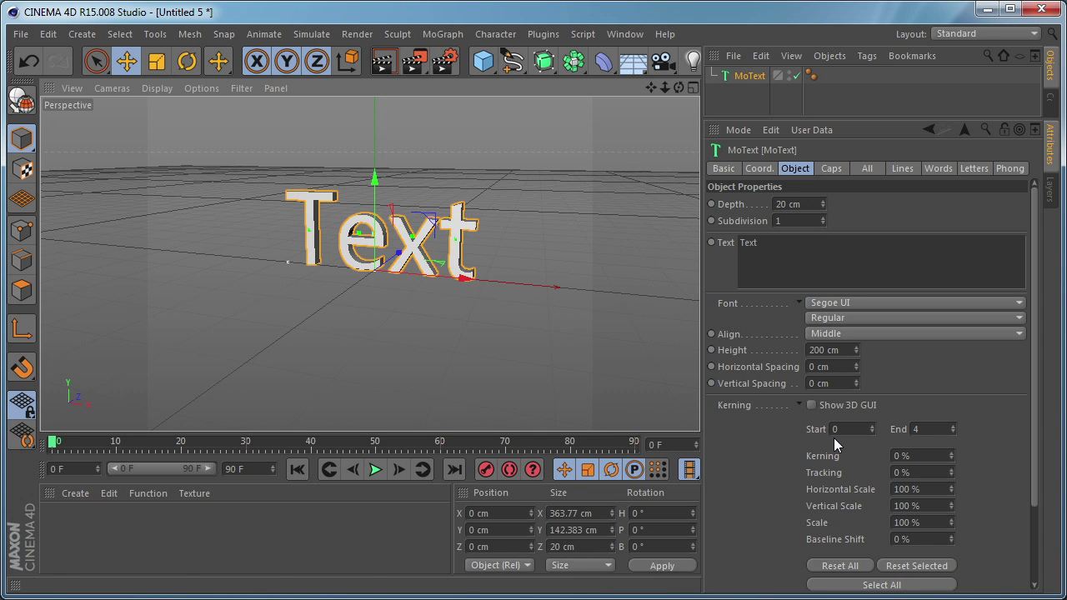
{"action": "left_click_drag", "start_coordinate": [522, 312], "coordinate": [517, 281], "text": "alt"}
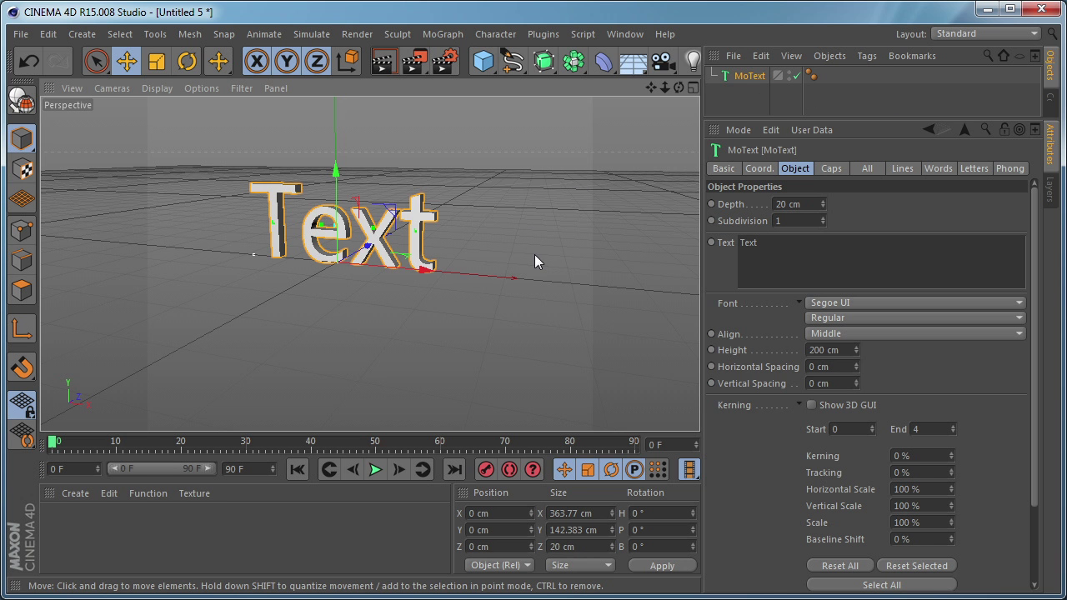
{"action": "left_click_drag", "start_coordinate": [447, 198], "coordinate": [496, 244], "text": "alt"}
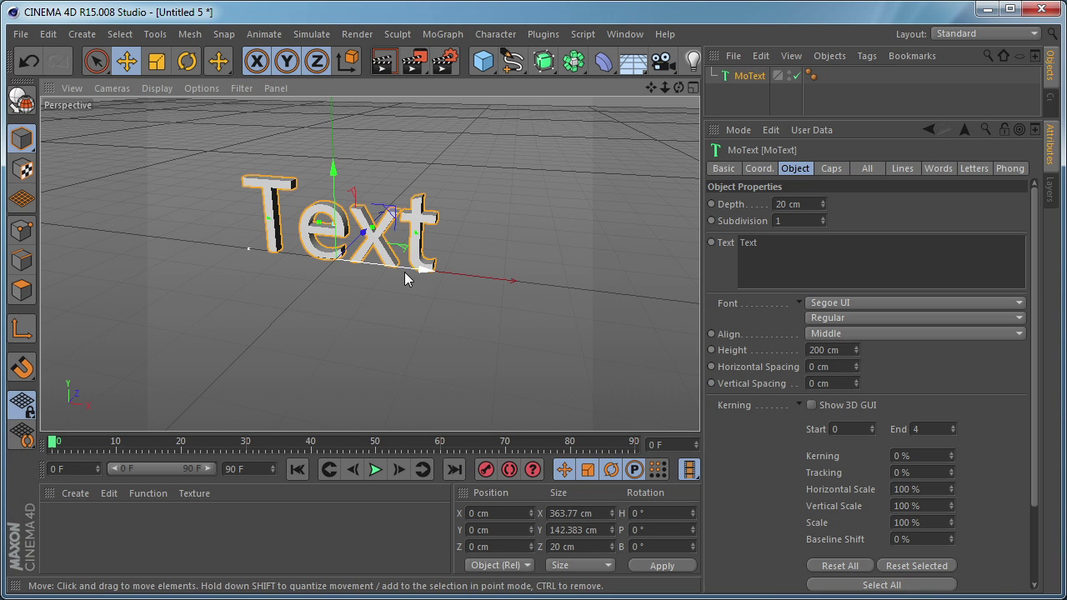
{"action": "left_click_drag", "start_coordinate": [428, 237], "coordinate": [537, 230], "text": "alt"}
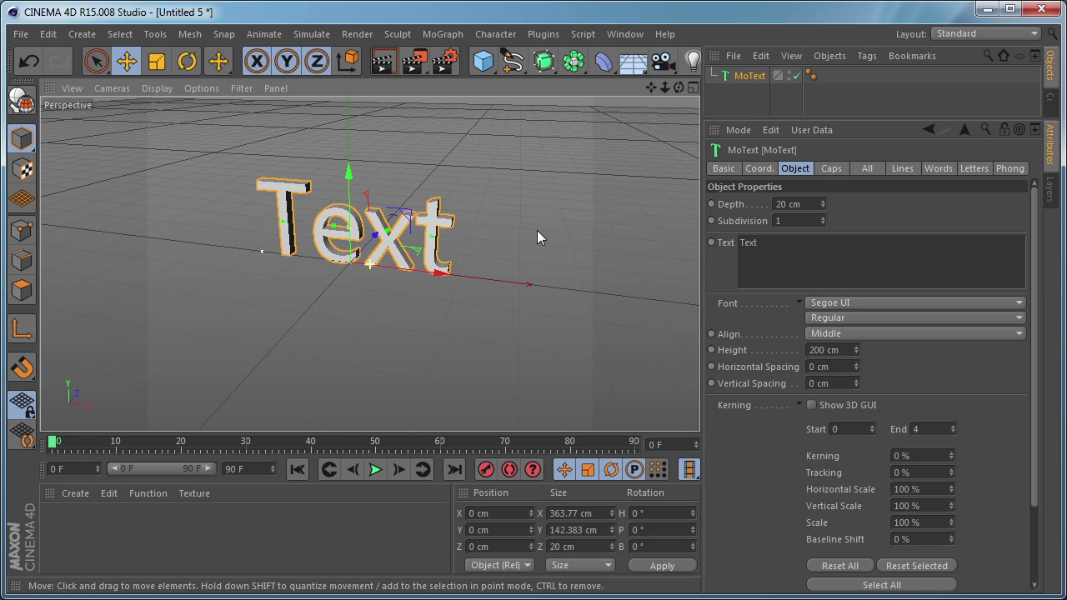
- Turn on Show 3D GUI, trial widening the text with its handles, then Reset All
{"action": "left_click", "coordinate": [812, 405]}
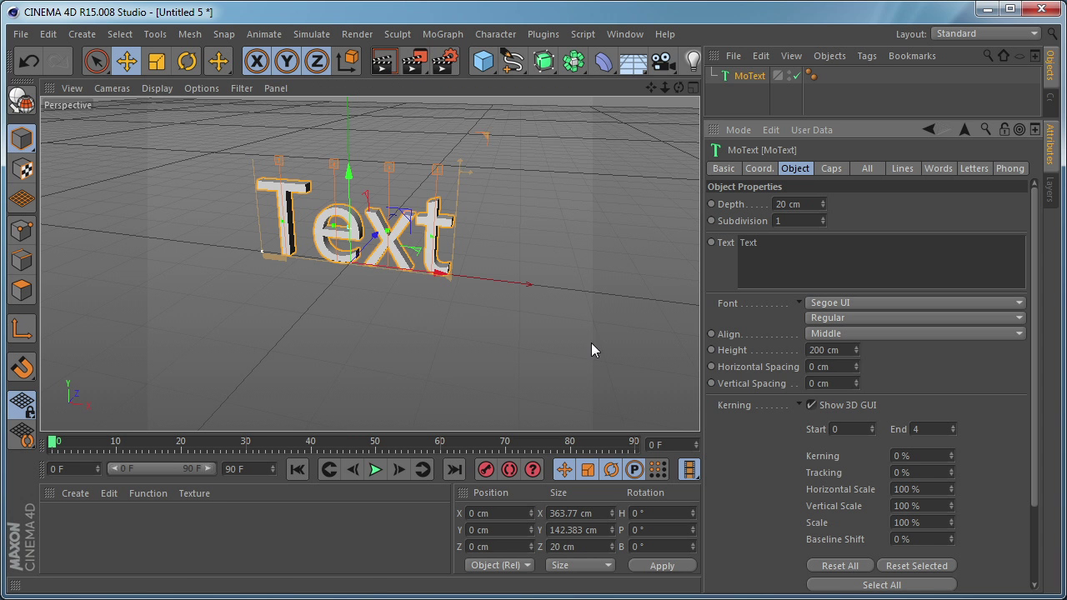
{"action": "left_click_drag", "start_coordinate": [591, 350], "coordinate": [436, 209], "text": "alt"}
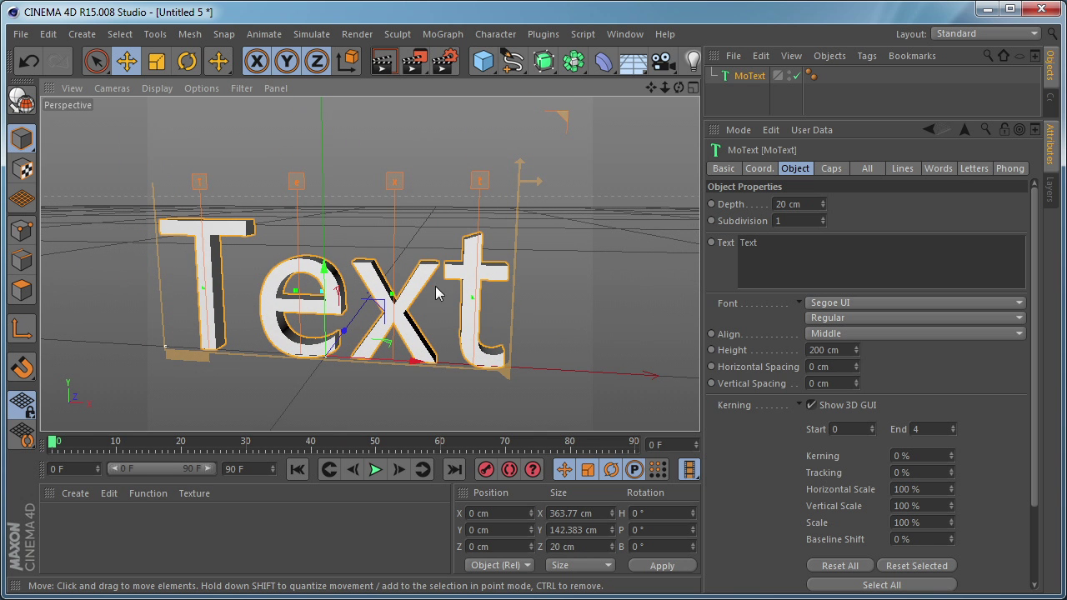
{"action": "middle_click_drag", "start_coordinate": [536, 248], "coordinate": [556, 247], "text": "alt"}
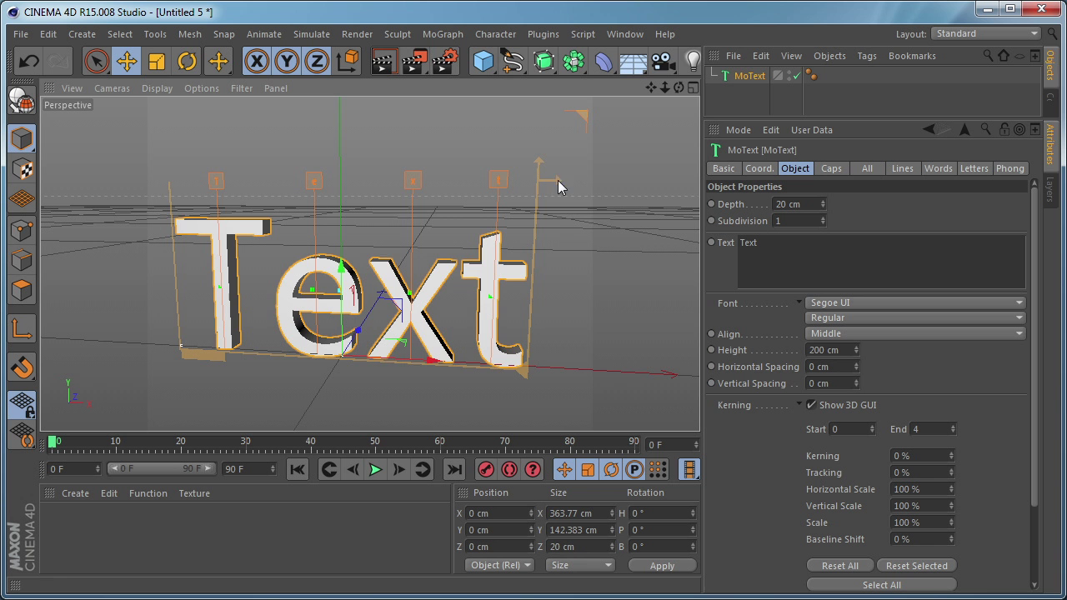
{"action": "mouse_move", "coordinate": [558, 180]}
{"action": "left_mouse_down"}
{"action": "mouse_move", "coordinate": [652, 180]}
{"action": "mouse_move", "coordinate": [546, 180]}
{"action": "mouse_move", "coordinate": [697, 180]}
{"action": "mouse_move", "coordinate": [351, 186]}
{"action": "mouse_move", "coordinate": [631, 178]}
{"action": "mouse_move", "coordinate": [464, 182]}
{"action": "mouse_move", "coordinate": [609, 191]}
{"action": "mouse_move", "coordinate": [478, 185]}
{"action": "mouse_move", "coordinate": [668, 179]}
{"action": "mouse_move", "coordinate": [543, 190]}
{"action": "mouse_move", "coordinate": [560, 184]}
{"action": "left_mouse_up"}
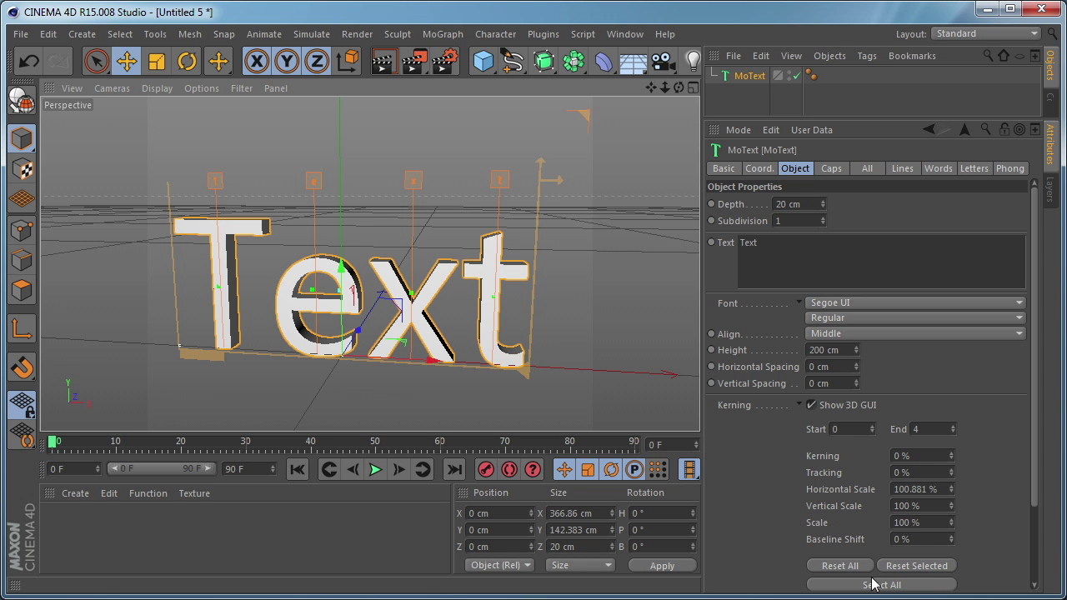
{"action": "left_click", "coordinate": [841, 566]}
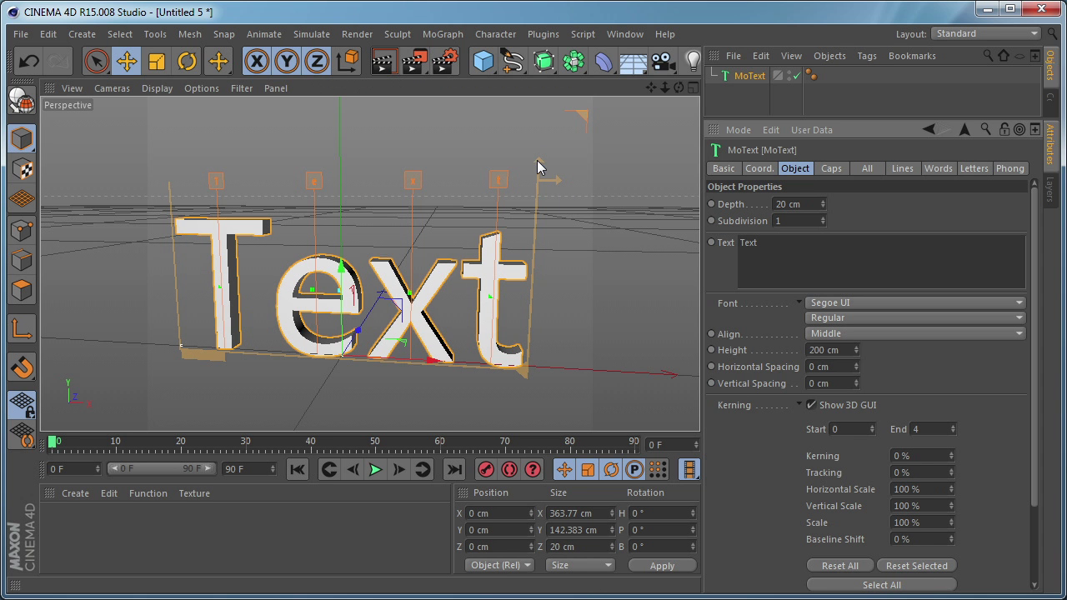
- Trial the vertical scale, baseline shift and tracking handles, resetting to defaults after each
{"action": "mouse_move", "coordinate": [539, 165]}
{"action": "left_mouse_down"}
{"action": "mouse_move", "coordinate": [538, 119]}
{"action": "mouse_move", "coordinate": [521, 88]}
{"action": "mouse_move", "coordinate": [489, 290]}
{"action": "mouse_move", "coordinate": [496, 114]}
{"action": "mouse_move", "coordinate": [512, 159]}
{"action": "mouse_move", "coordinate": [500, 129]}
{"action": "mouse_move", "coordinate": [539, 166]}
{"action": "left_mouse_up"}
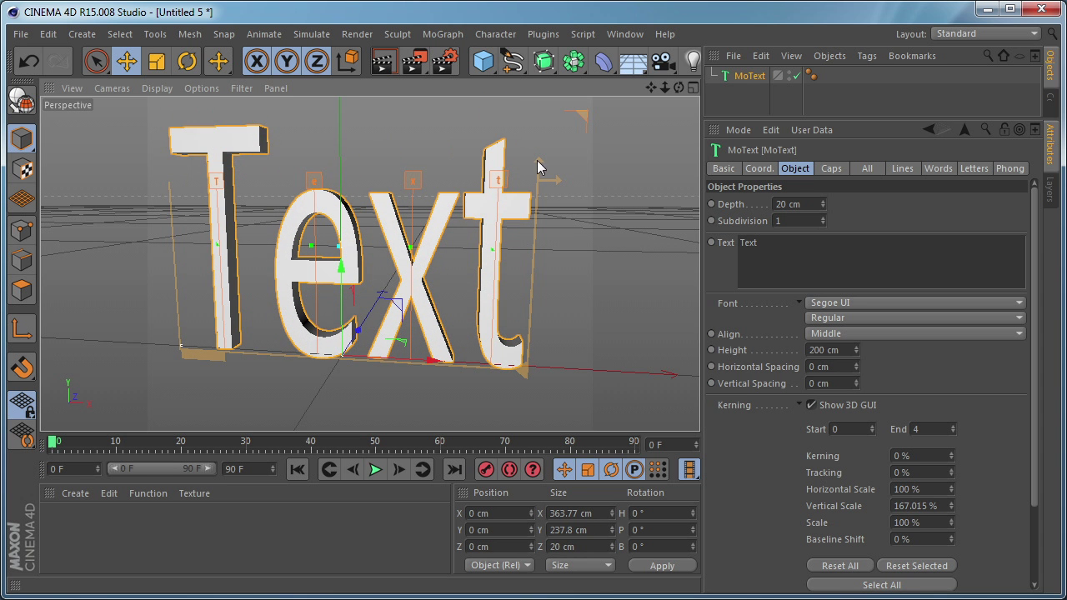
{"action": "left_click", "coordinate": [840, 566]}
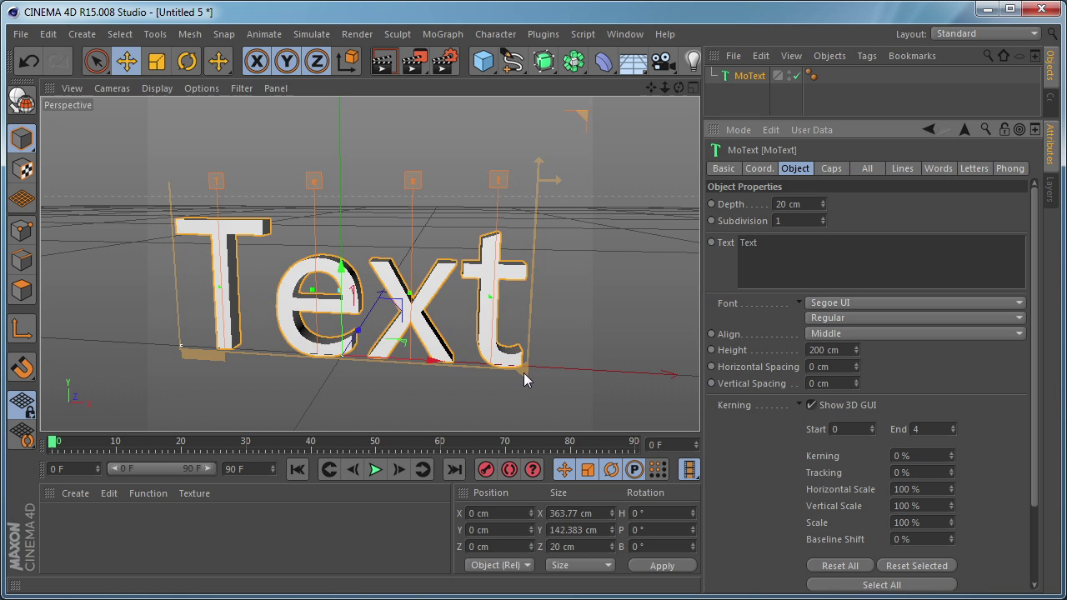
{"action": "left_click_drag", "start_coordinate": [524, 373], "coordinate": [505, 386]}
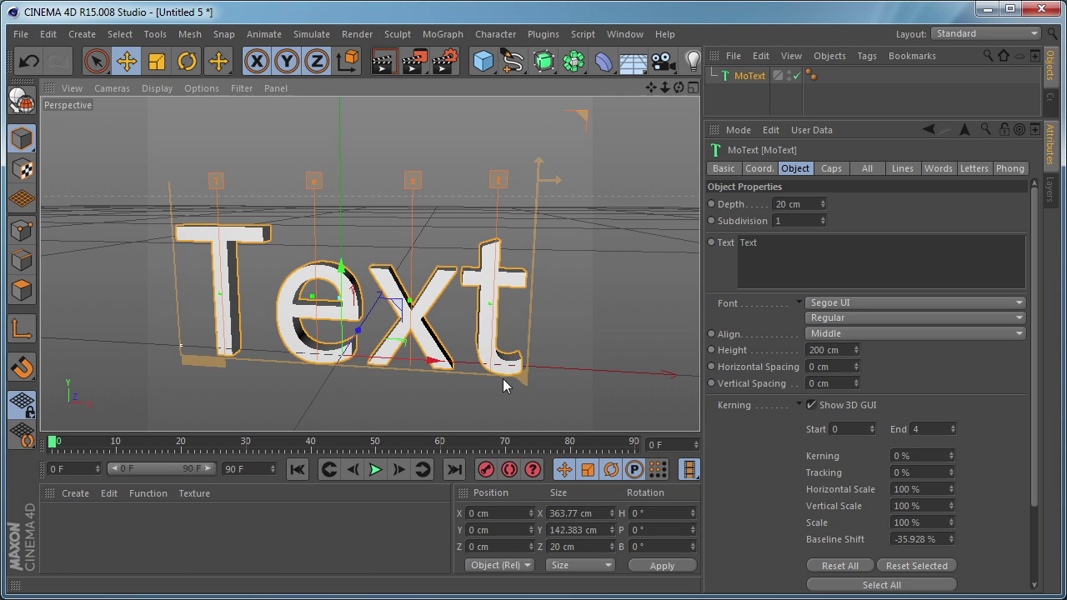
{"action": "left_click", "coordinate": [840, 565]}
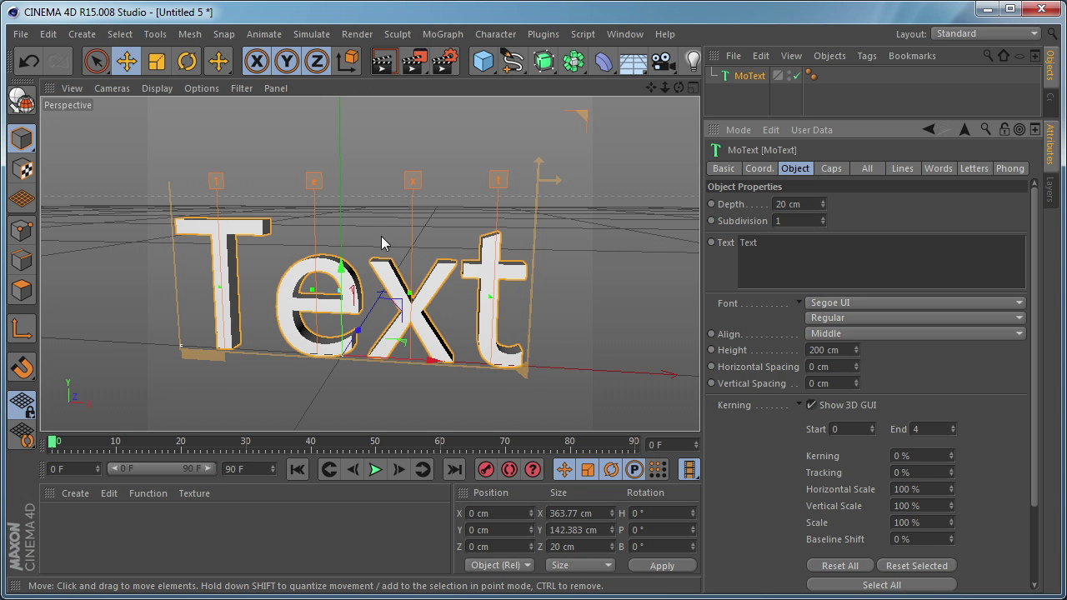
{"action": "mouse_move", "coordinate": [205, 354]}
{"action": "left_mouse_down"}
{"action": "mouse_move", "coordinate": [280, 367]}
{"action": "mouse_move", "coordinate": [137, 361]}
{"action": "mouse_move", "coordinate": [333, 374]}
{"action": "mouse_move", "coordinate": [154, 368]}
{"action": "mouse_move", "coordinate": [276, 367]}
{"action": "mouse_move", "coordinate": [201, 360]}
{"action": "left_mouse_up"}
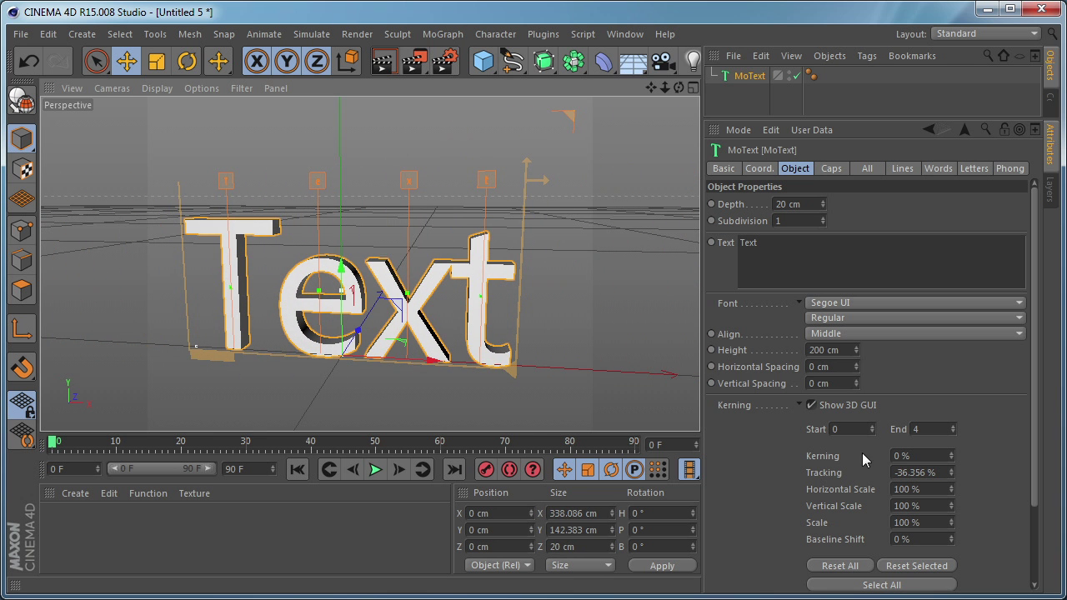
{"action": "left_click", "coordinate": [857, 566]}
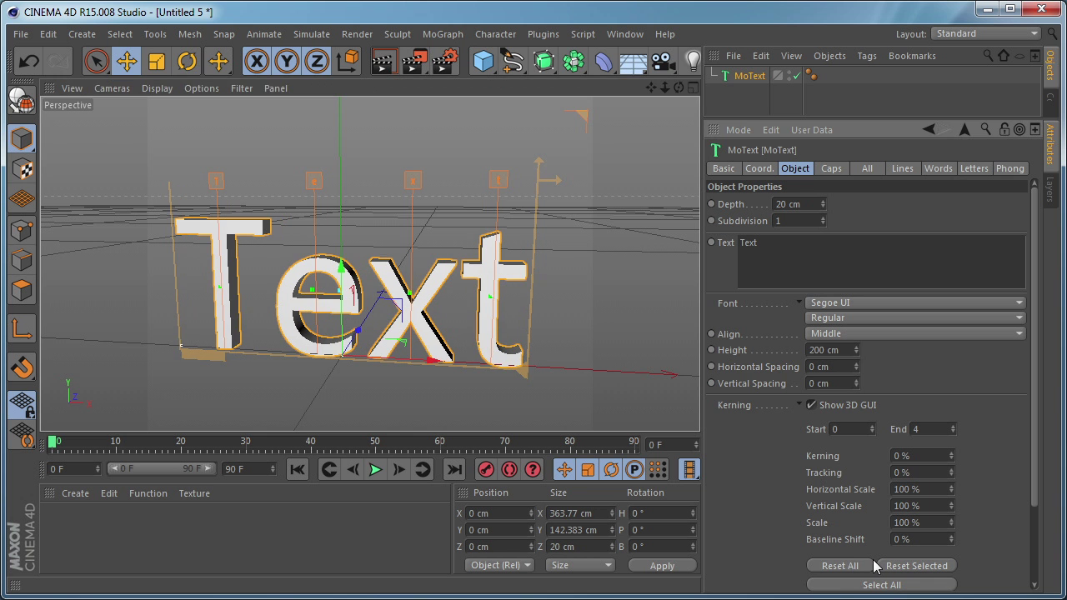
{"action": "middle_click_drag", "start_coordinate": [540, 306], "coordinate": [548, 219], "text": "alt"}
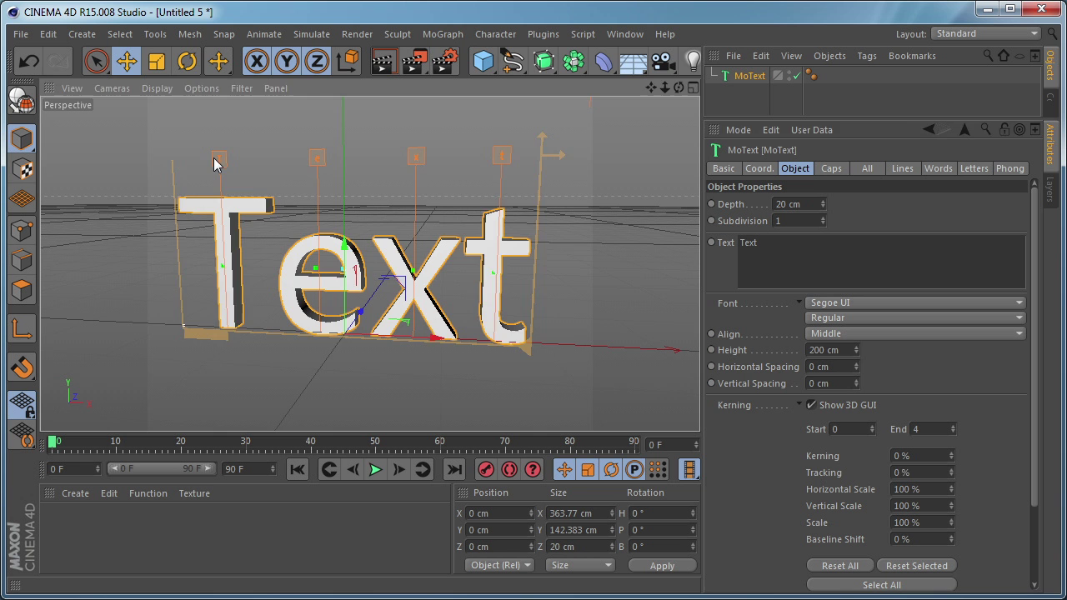
- Set the MoText tracking to 100 % for all letters
{"action": "mouse_move", "coordinate": [183, 325]}
{"action": "left_mouse_down"}
{"action": "mouse_move", "coordinate": [135, 323]}
{"action": "mouse_move", "coordinate": [175, 324]}
{"action": "left_mouse_up"}
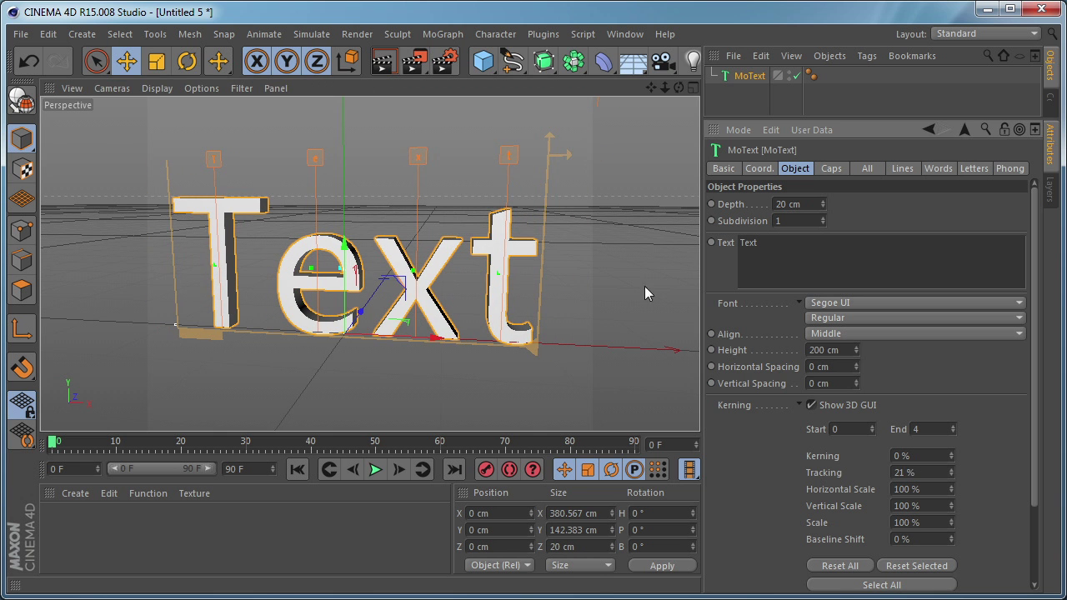
{"action": "left_click", "coordinate": [911, 472]}
{"action": "type", "text": "100"}
{"action": "key", "text": "Return"}
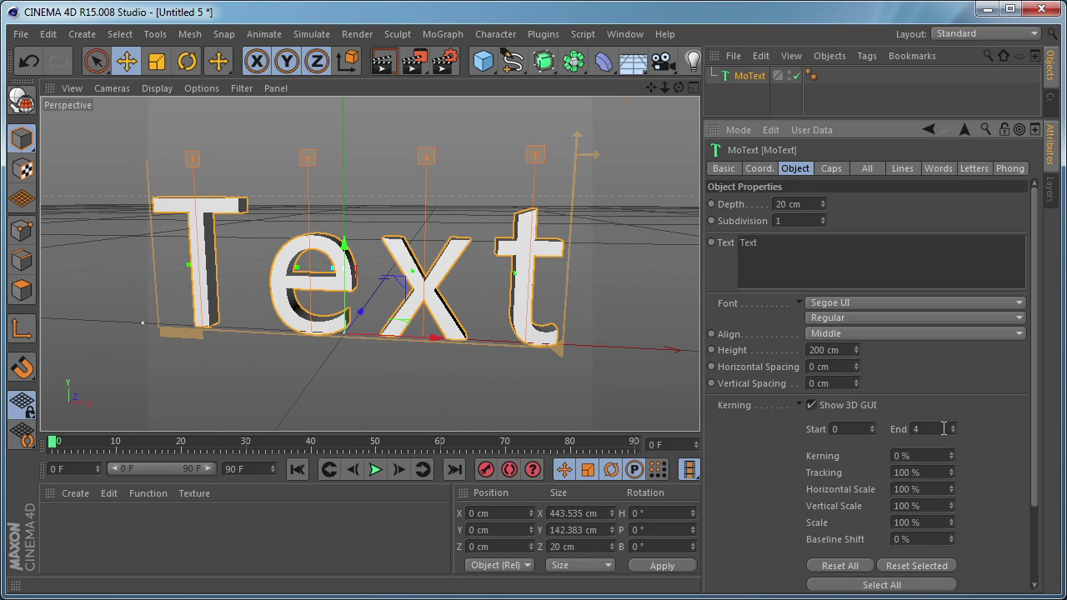
- Set the kerning range Start to 2, trial more tracking, then return tracking to 100 %
{"action": "left_click", "coordinate": [856, 428]}
{"action": "type", "text": "2"}
{"action": "key", "text": "Return"}
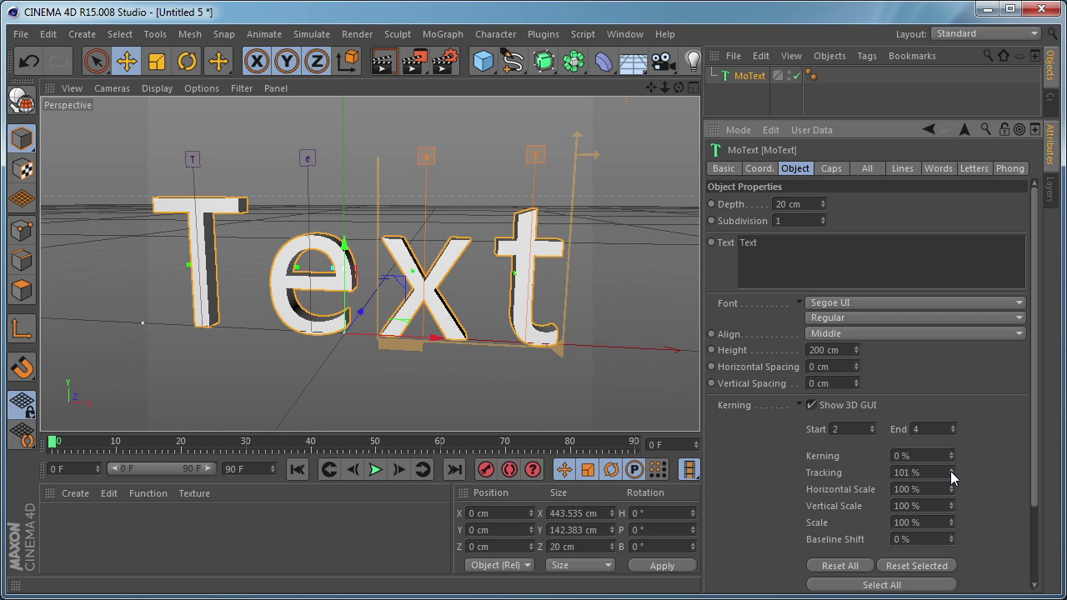
{"action": "left_click_drag", "start_coordinate": [951, 471], "coordinate": [1022, 471]}
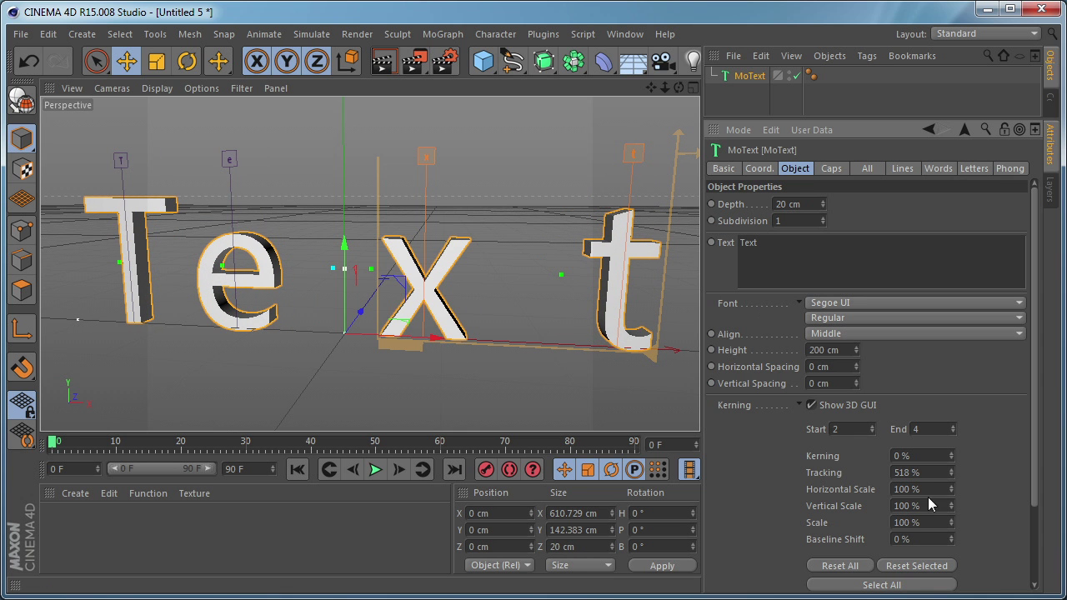
{"action": "left_click", "coordinate": [908, 472]}
{"action": "type", "text": "100"}
{"action": "key", "text": "Return"}
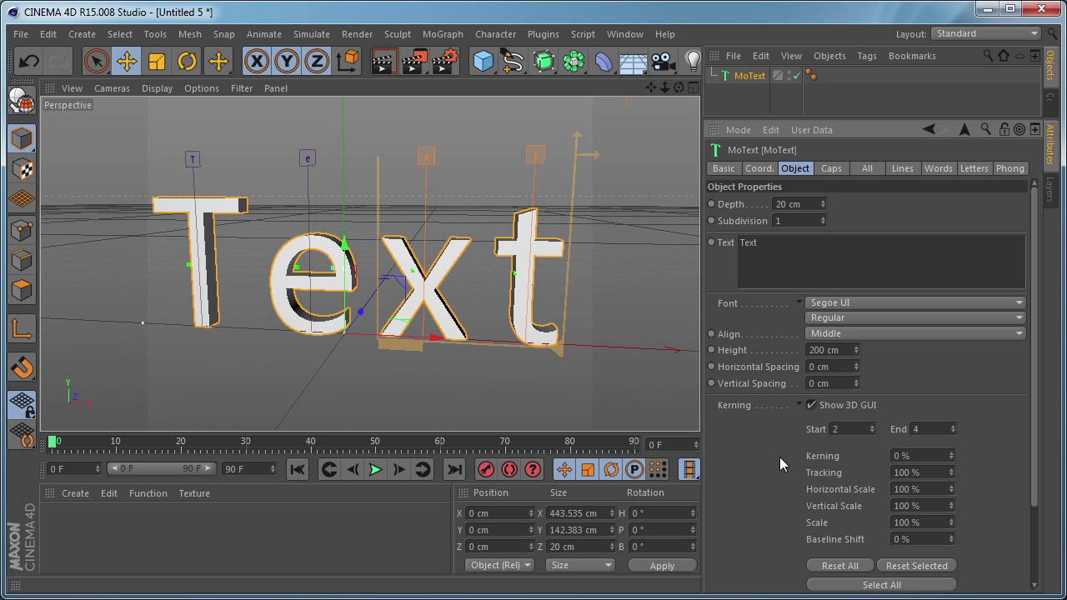
- Trial per-letter spacing on T, e and x via handles, then undo the change
{"action": "left_click", "coordinate": [192, 158]}
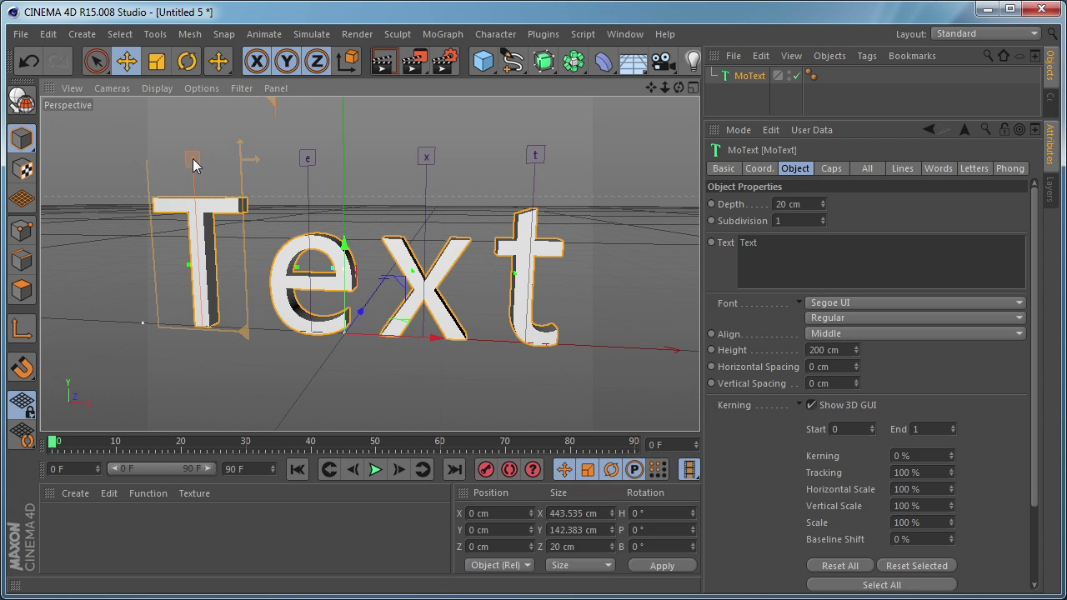
{"action": "left_click", "coordinate": [308, 159], "text": "shift"}
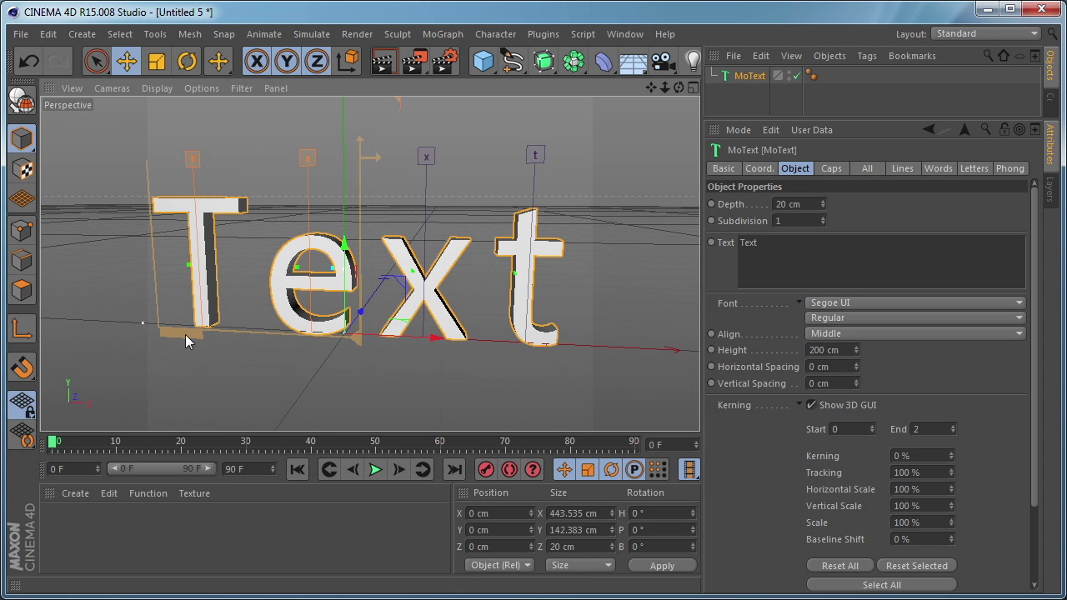
{"action": "left_click_drag", "start_coordinate": [185, 334], "coordinate": [228, 335]}
{"action": "left_click_drag", "start_coordinate": [304, 335], "coordinate": [200, 333]}
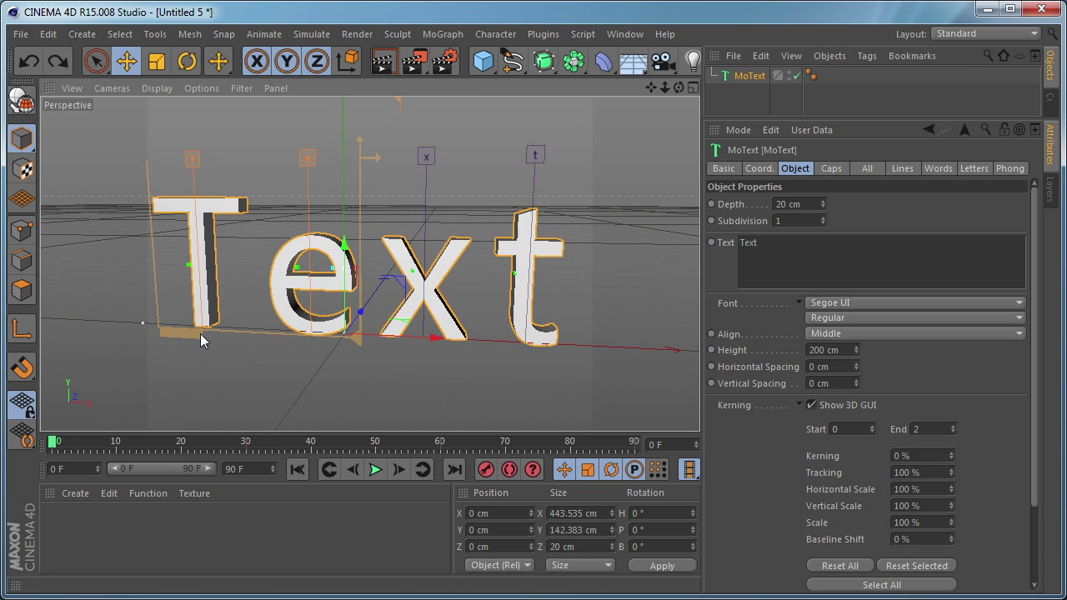
{"action": "left_click", "coordinate": [422, 157], "text": "shift"}
{"action": "left_click_drag", "start_coordinate": [193, 321], "coordinate": [151, 328]}
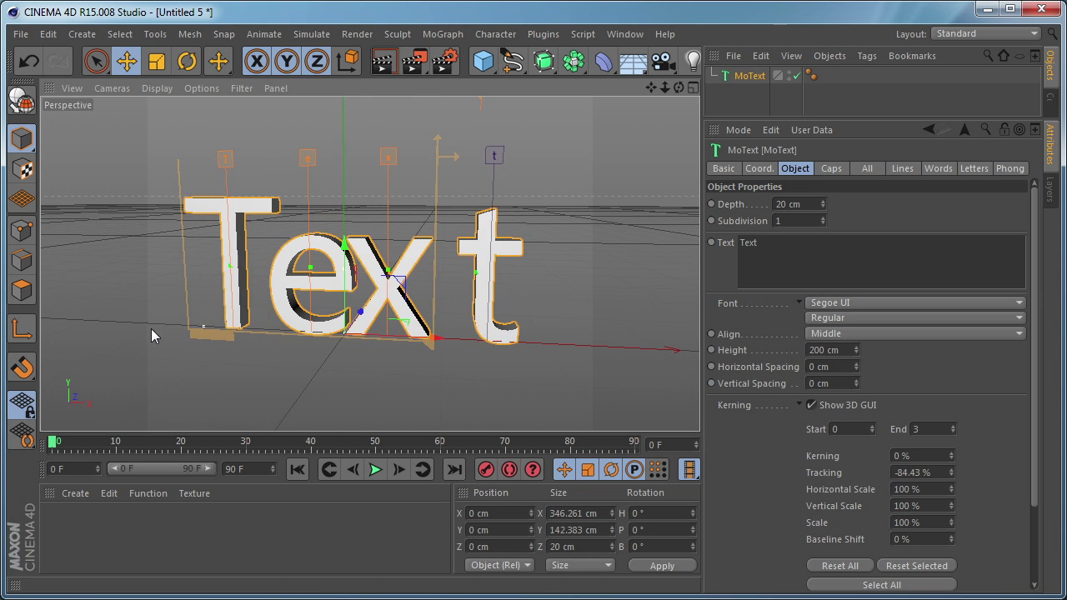
{"action": "key", "text": "ctrl+z"}
- Raise the T above the baseline, then Reset All letter adjustments
{"action": "left_click", "coordinate": [192, 159]}
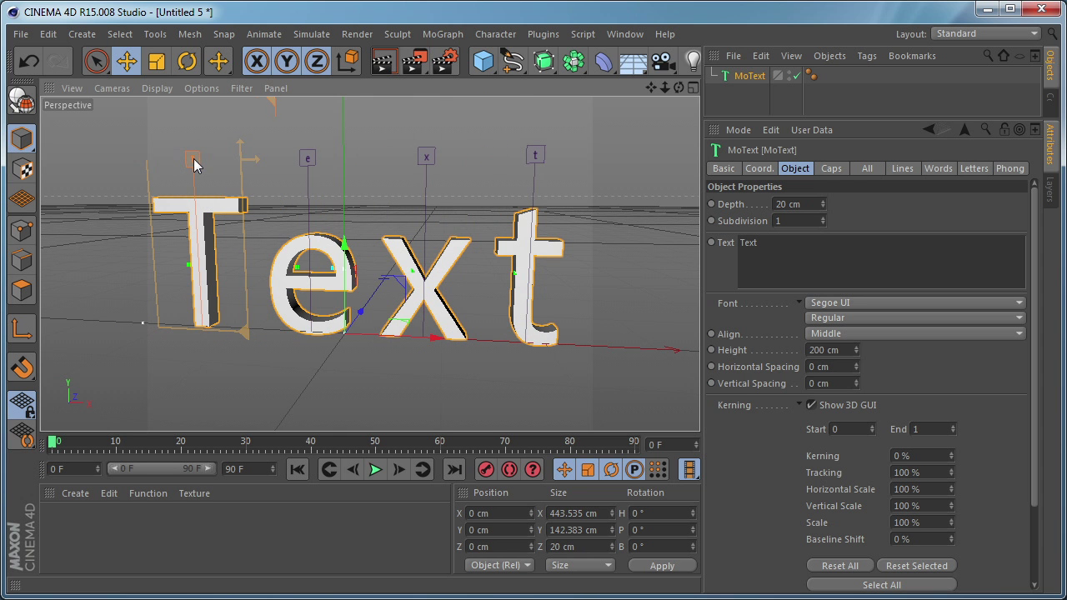
{"action": "left_click_drag", "start_coordinate": [245, 312], "coordinate": [247, 346]}
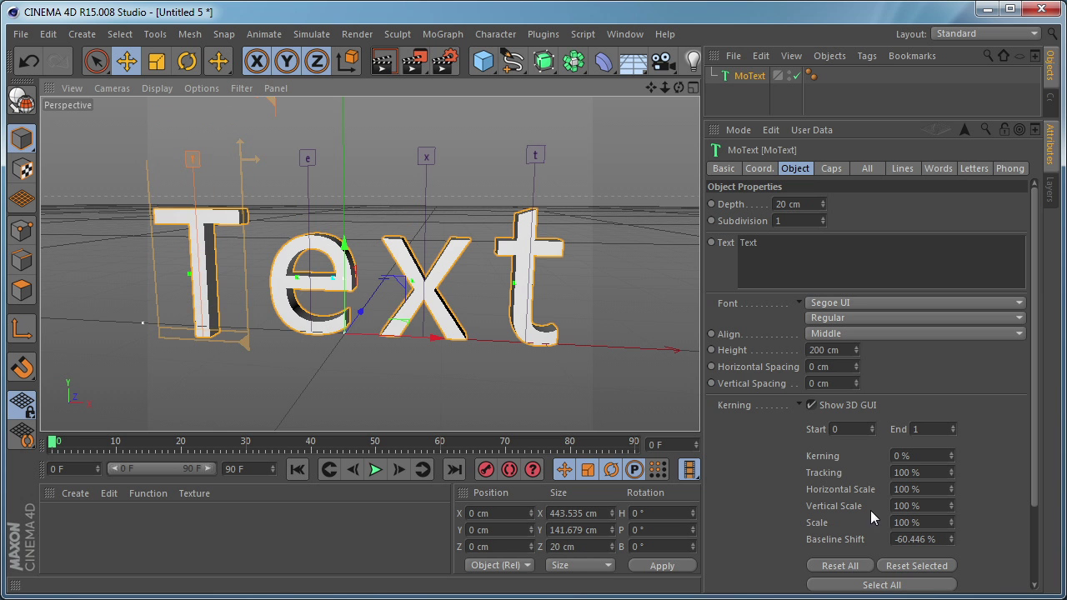
{"action": "left_click", "coordinate": [839, 565]}
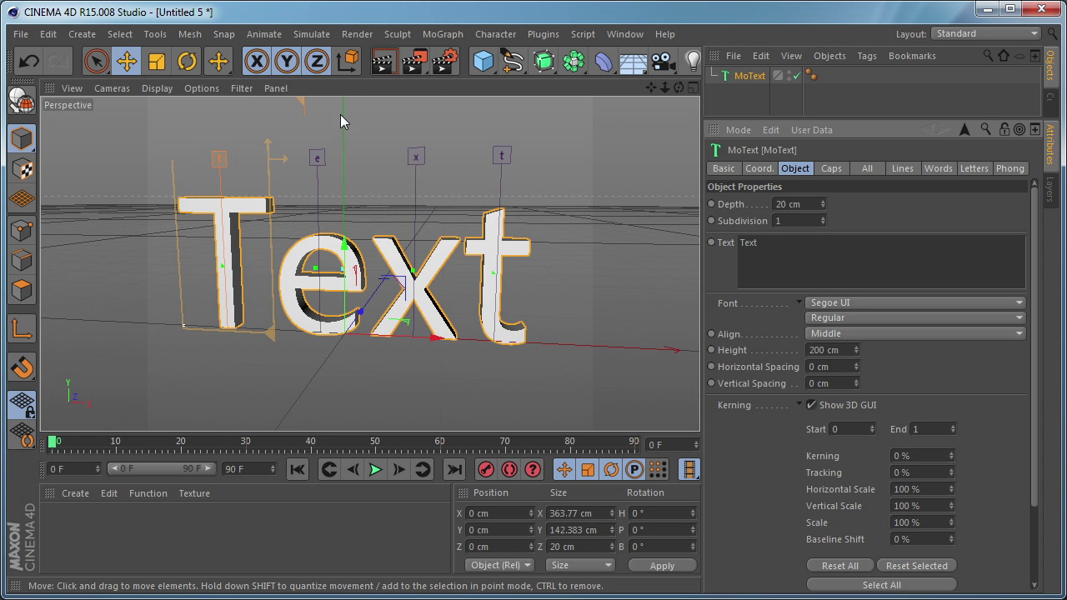
- Scale the letters e, x and t together to about 105.5 %
{"action": "middle_click_drag", "start_coordinate": [223, 176], "coordinate": [261, 219], "text": "alt"}
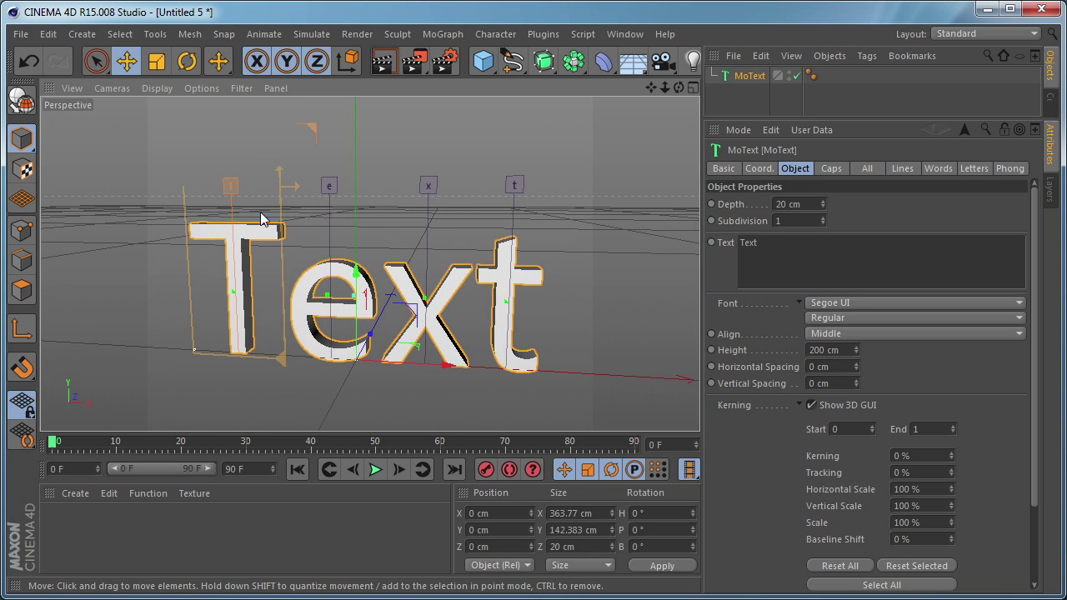
{"action": "left_click", "coordinate": [329, 186]}
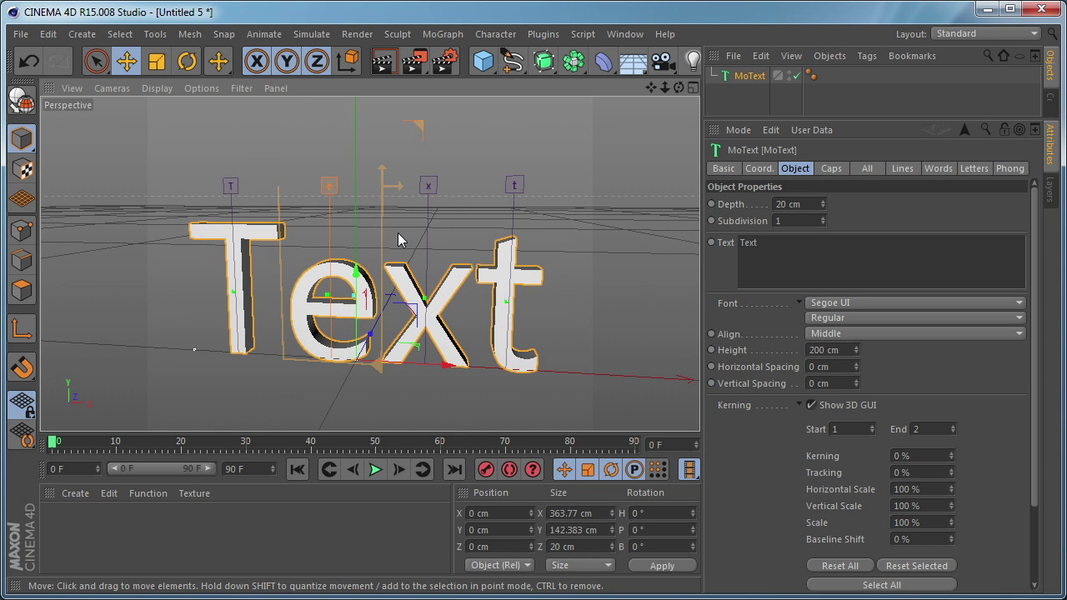
{"action": "middle_click_drag", "start_coordinate": [479, 148], "coordinate": [476, 164], "text": "alt"}
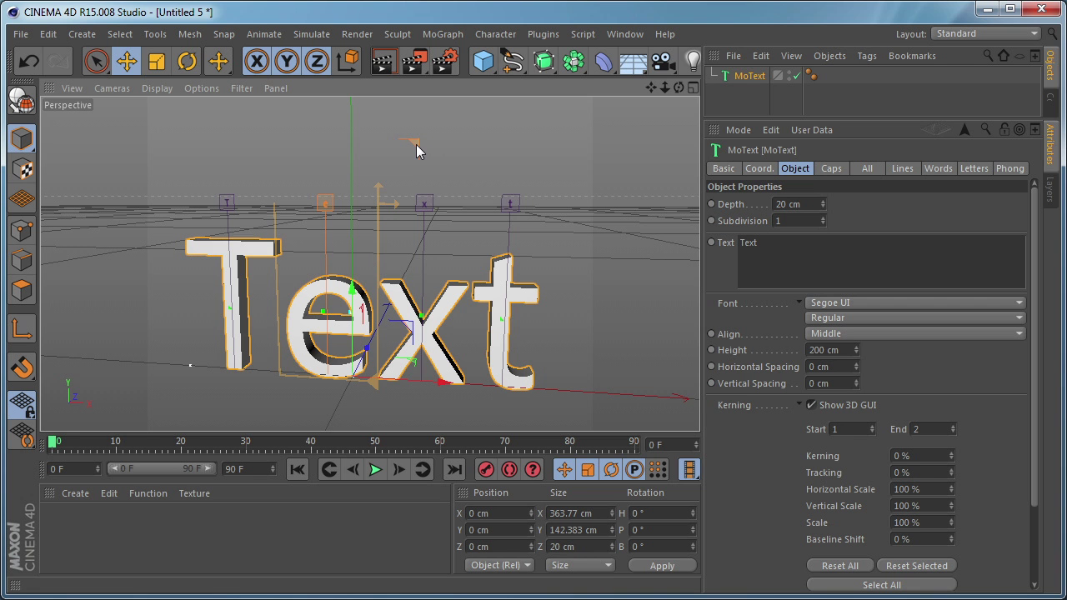
{"action": "left_click_drag", "start_coordinate": [416, 144], "coordinate": [476, 155]}
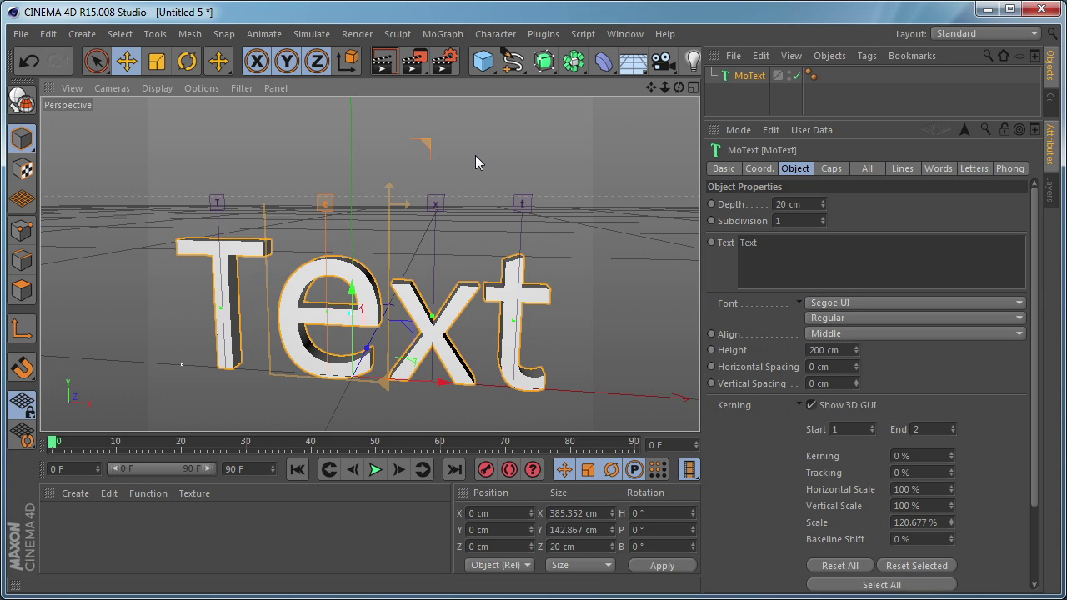
{"action": "left_click", "coordinate": [440, 201], "text": "shift"}
{"action": "left_click", "coordinate": [524, 205], "text": "shift"}
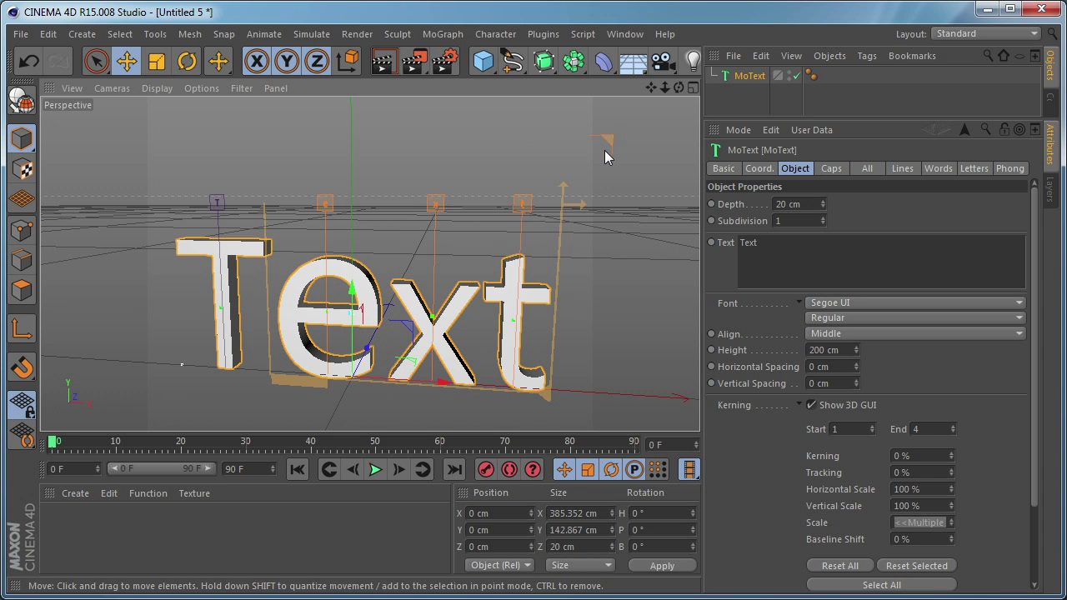
{"action": "mouse_move", "coordinate": [611, 144]}
{"action": "left_mouse_down"}
{"action": "mouse_move", "coordinate": [667, 125]}
{"action": "mouse_move", "coordinate": [613, 151]}
{"action": "mouse_move", "coordinate": [667, 125]}
{"action": "mouse_move", "coordinate": [622, 117]}
{"action": "mouse_move", "coordinate": [615, 147]}
{"action": "left_mouse_up"}
- Reset letter scale to 100 %, trial tightening after the e, then Reset All kerning to 0 %
{"action": "left_click", "coordinate": [838, 566]}
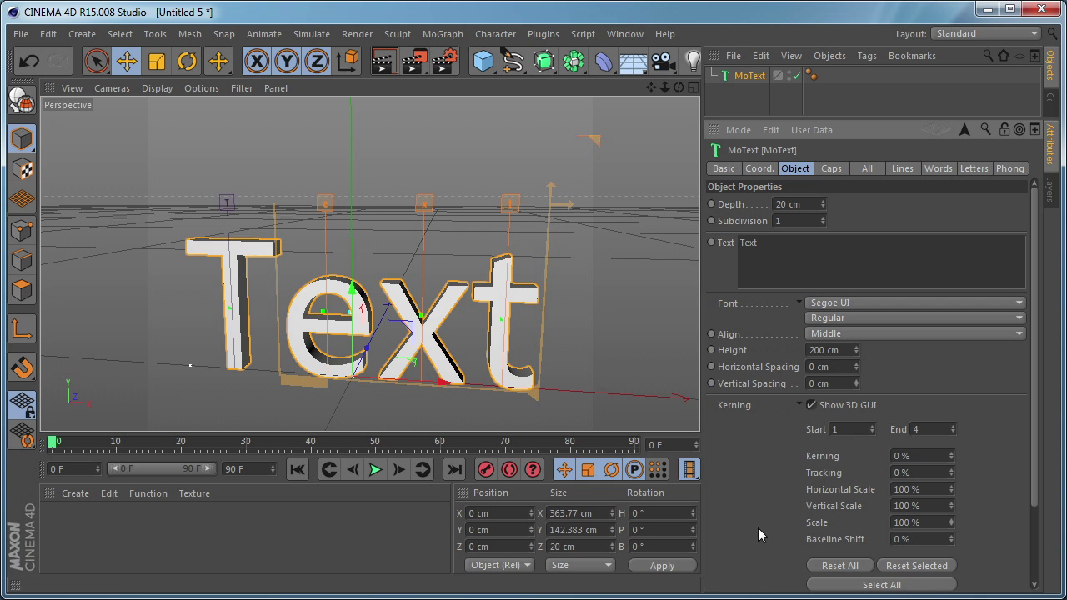
{"action": "left_click", "coordinate": [326, 205]}
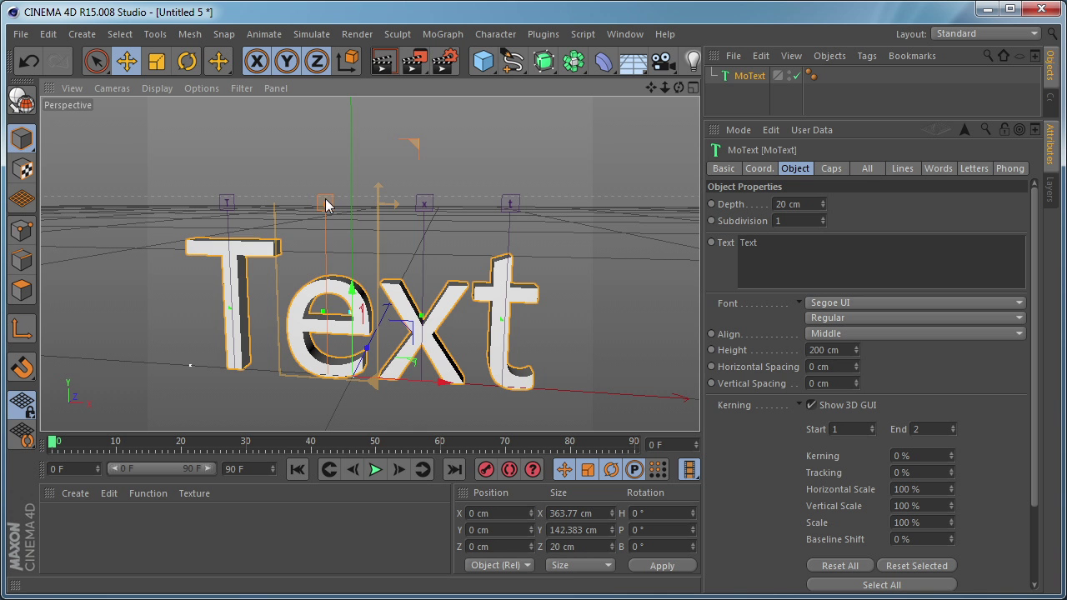
{"action": "left_click_drag", "start_coordinate": [327, 207], "coordinate": [313, 226]}
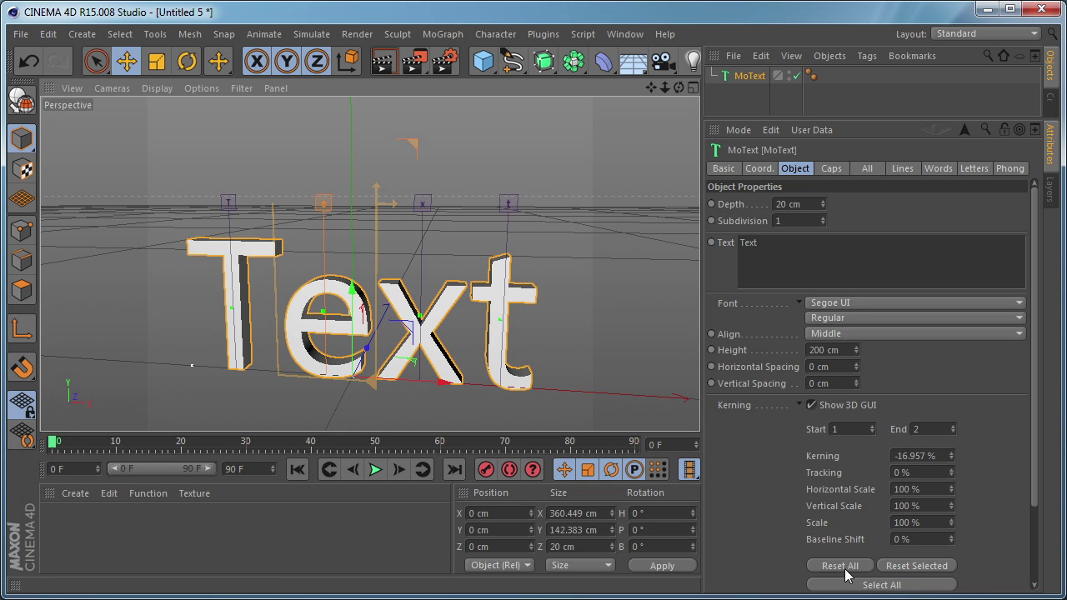
{"action": "left_click", "coordinate": [841, 567]}
- Enlarge the T to about 180 % and pull e, x and t closer to it
{"action": "left_click", "coordinate": [233, 204]}
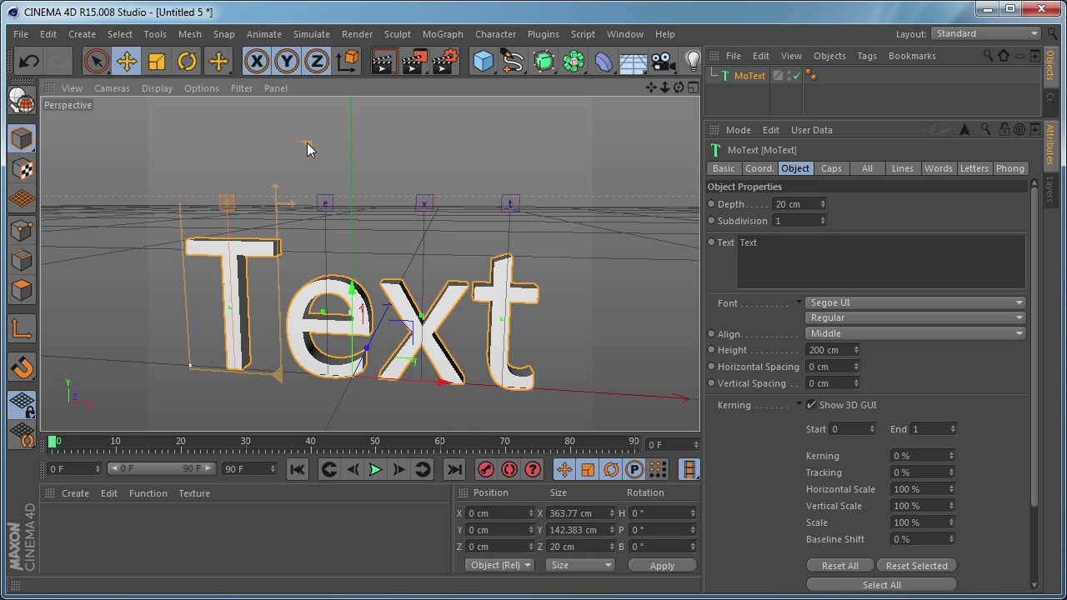
{"action": "left_click_drag", "start_coordinate": [305, 147], "coordinate": [345, 143]}
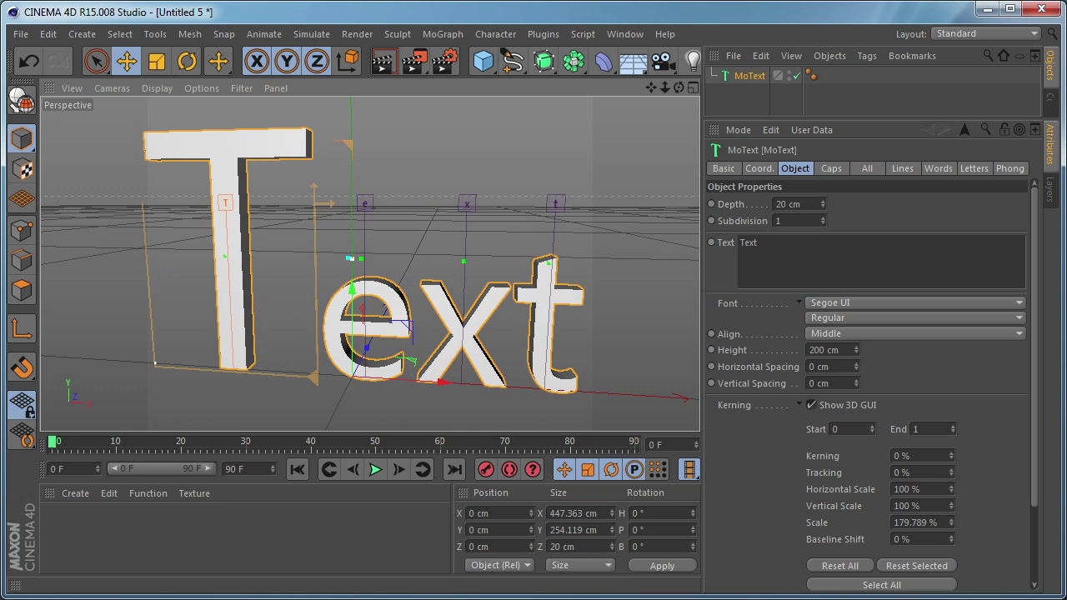
{"action": "left_click", "coordinate": [364, 204]}
{"action": "left_click", "coordinate": [467, 204], "text": "shift"}
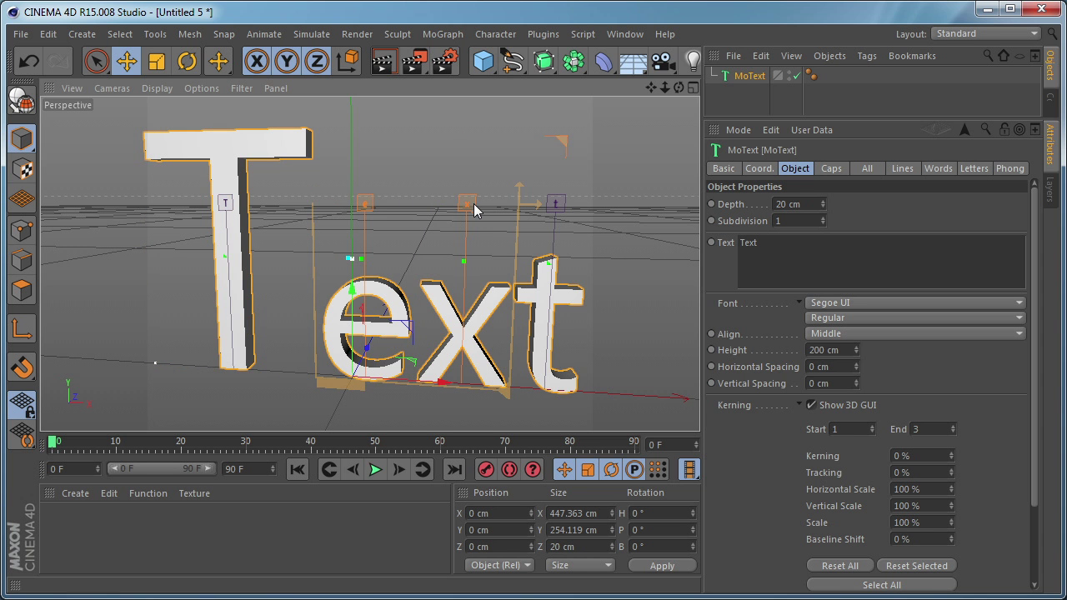
{"action": "left_click", "coordinate": [556, 204], "text": "shift"}
{"action": "left_click_drag", "start_coordinate": [358, 207], "coordinate": [311, 210]}
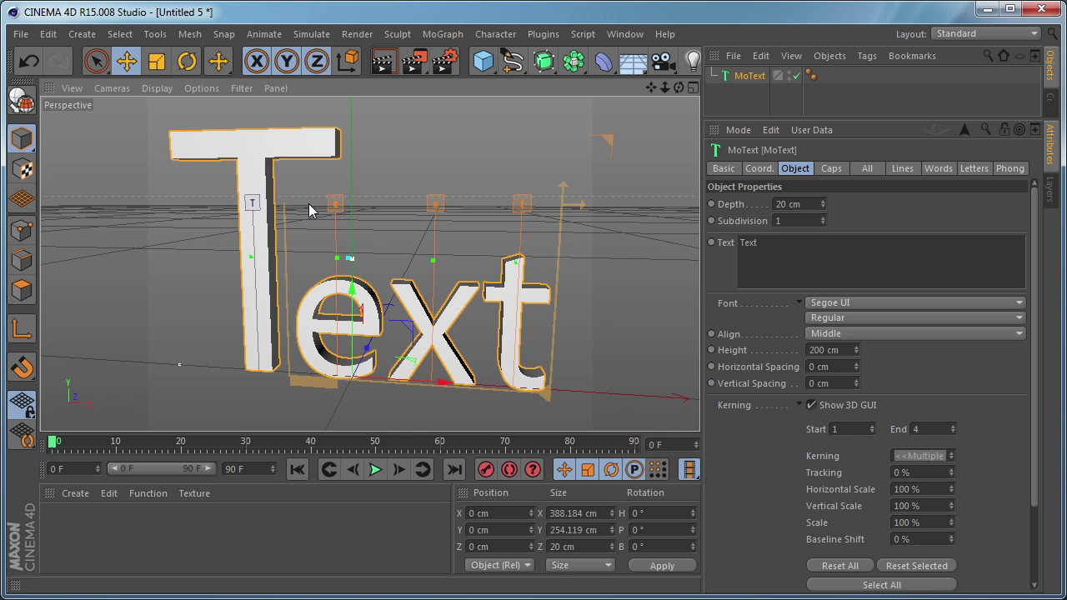
- Enlarge the x to about 170 % and shift the t, X and e left toward the T
{"action": "left_click", "coordinate": [435, 204]}
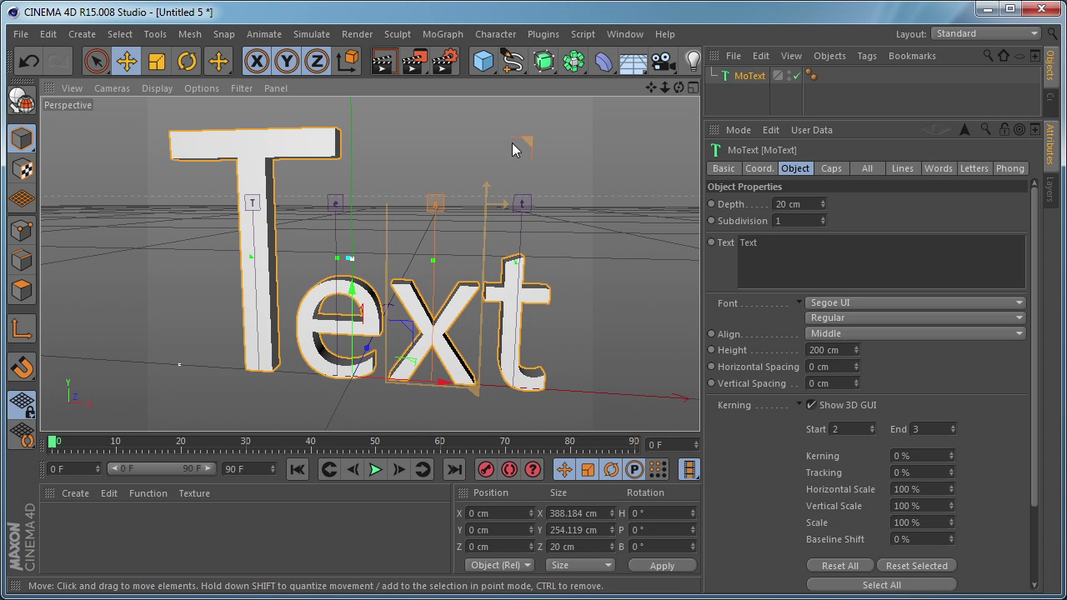
{"action": "left_click_drag", "start_coordinate": [532, 140], "coordinate": [564, 142]}
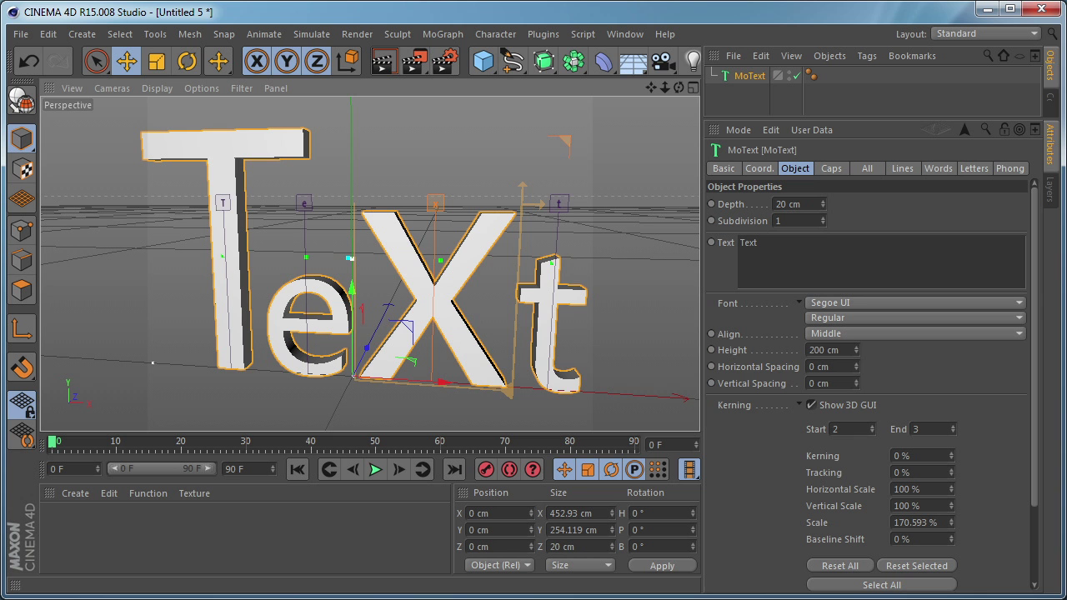
{"action": "left_click", "coordinate": [560, 203]}
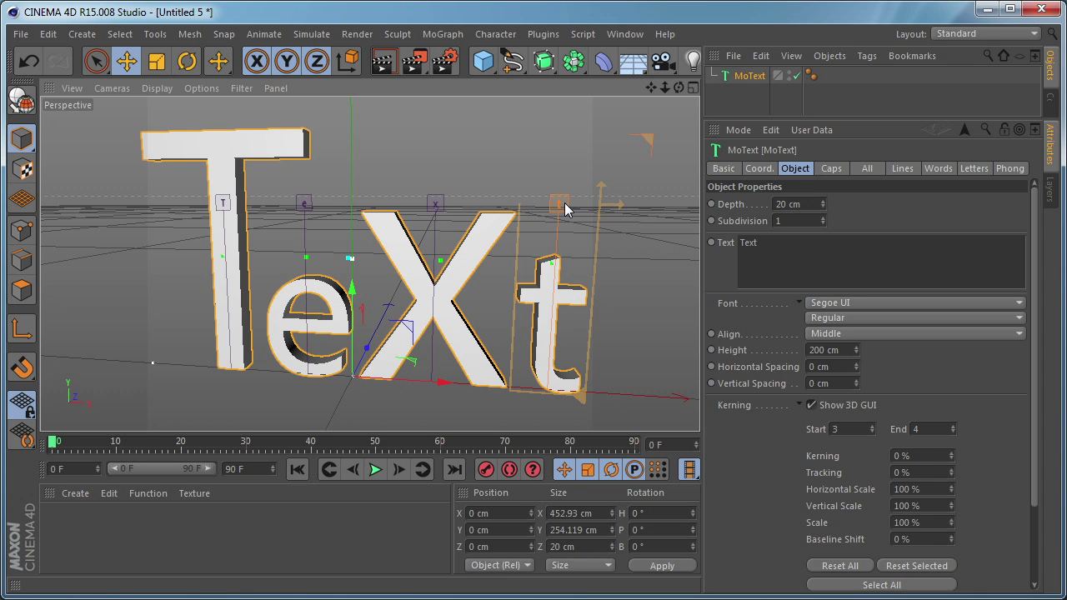
{"action": "left_click_drag", "start_coordinate": [562, 205], "coordinate": [539, 209]}
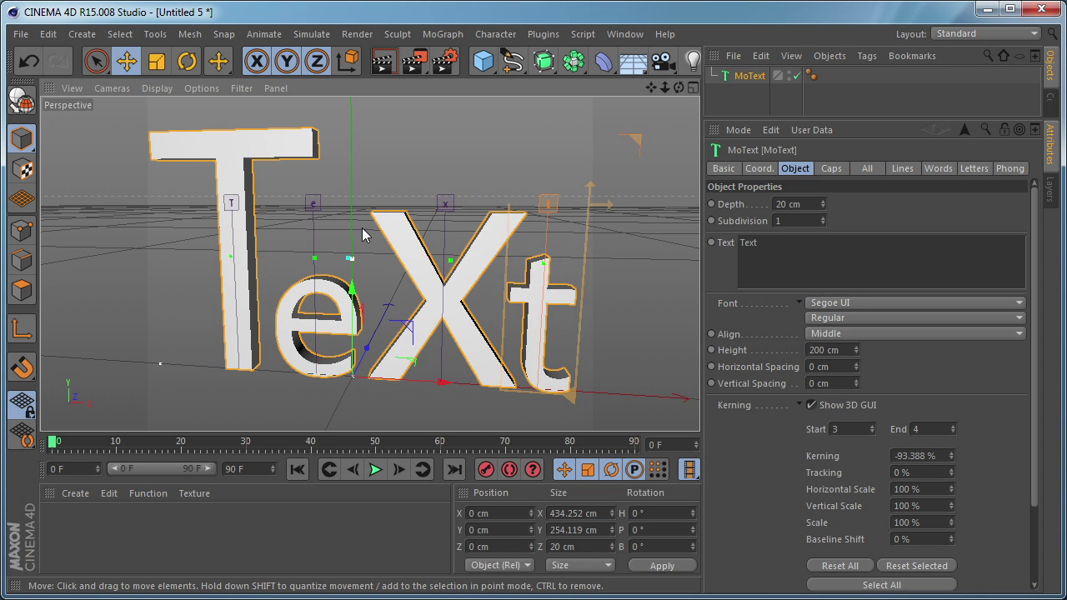
{"action": "left_click", "coordinate": [445, 203], "text": "shift"}
{"action": "left_click_drag", "start_coordinate": [445, 204], "coordinate": [439, 203]}
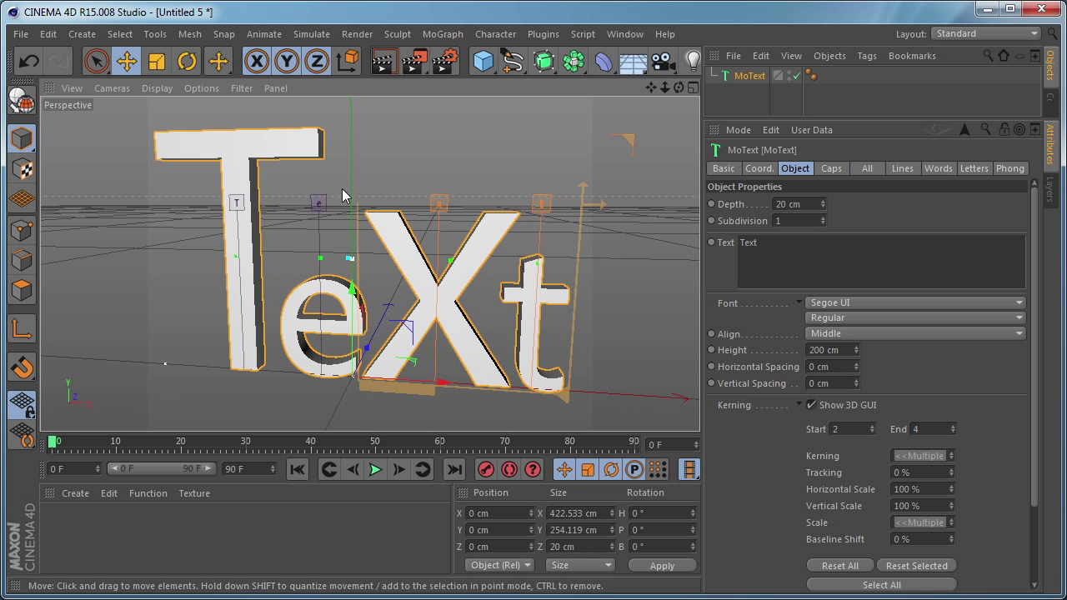
{"action": "left_click", "coordinate": [319, 203], "text": "shift"}
{"action": "left_click_drag", "start_coordinate": [318, 203], "coordinate": [309, 204]}
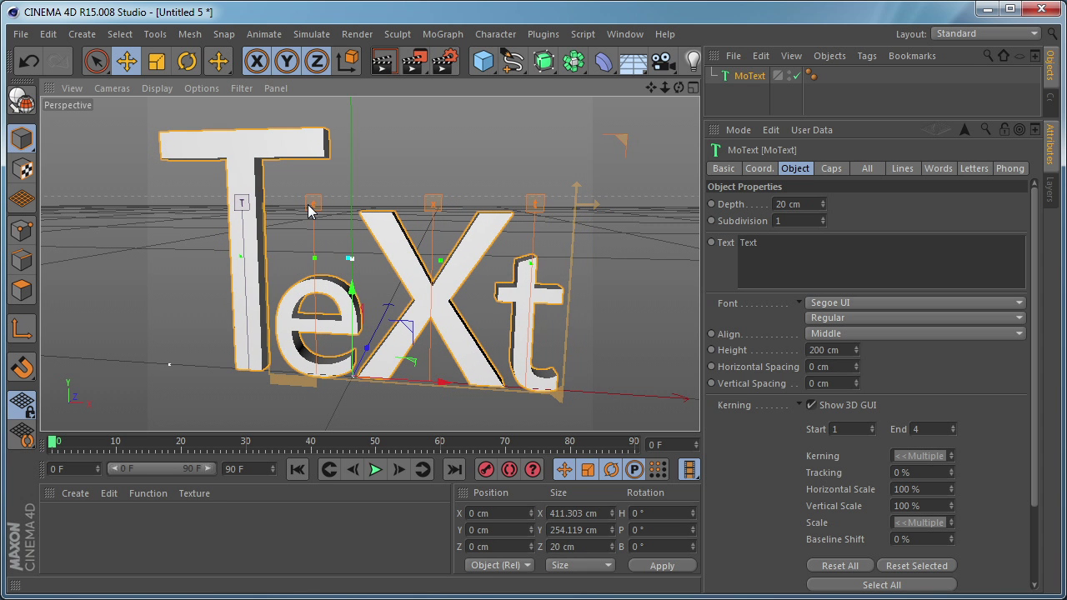
- Inspect the TeXt result from several angles, then lower the Object Manager/Attributes divider
{"action": "left_click", "coordinate": [405, 155]}
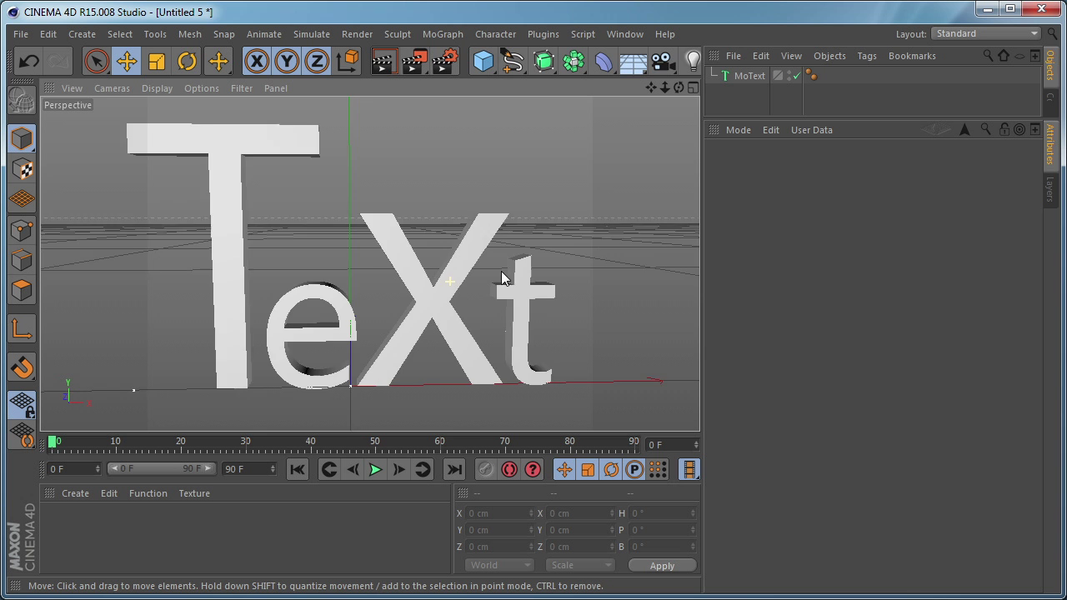
{"action": "scroll", "coordinate": [501, 278], "scroll_direction": "down", "scroll_amount": 6}
{"action": "left_click_drag", "start_coordinate": [467, 229], "coordinate": [376, 227], "text": "alt"}
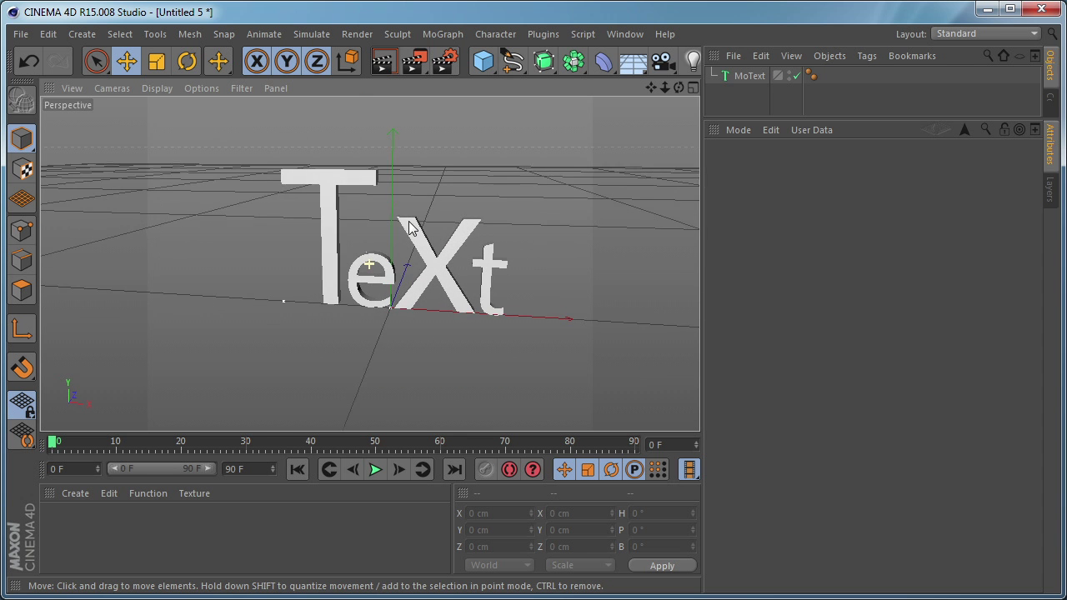
{"action": "left_click", "coordinate": [749, 76]}
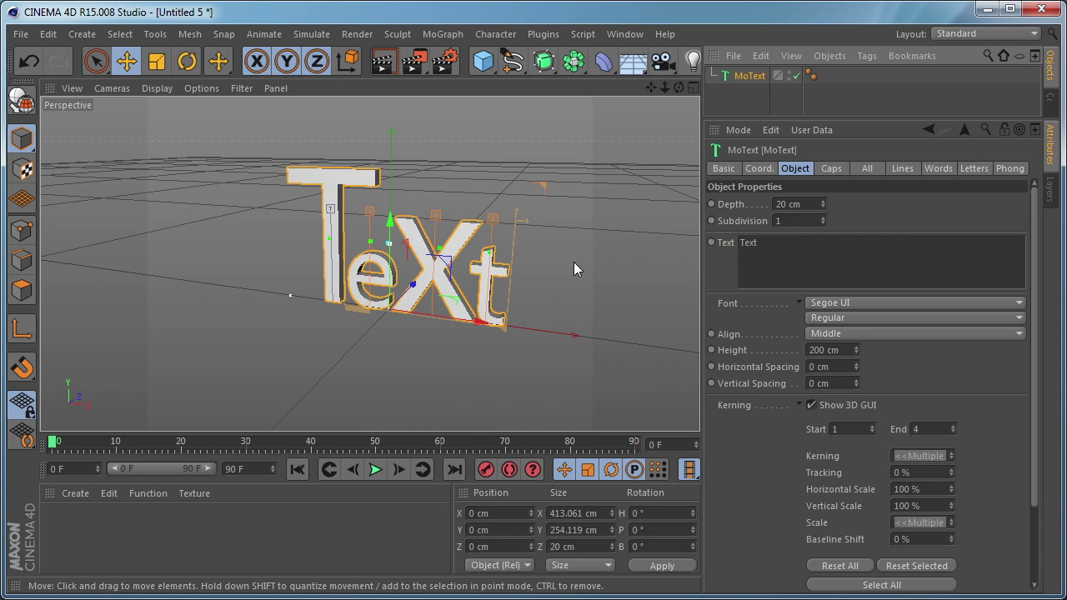
{"action": "left_click", "coordinate": [448, 177]}
{"action": "scroll", "coordinate": [446, 174], "scroll_direction": "up", "scroll_amount": 5}
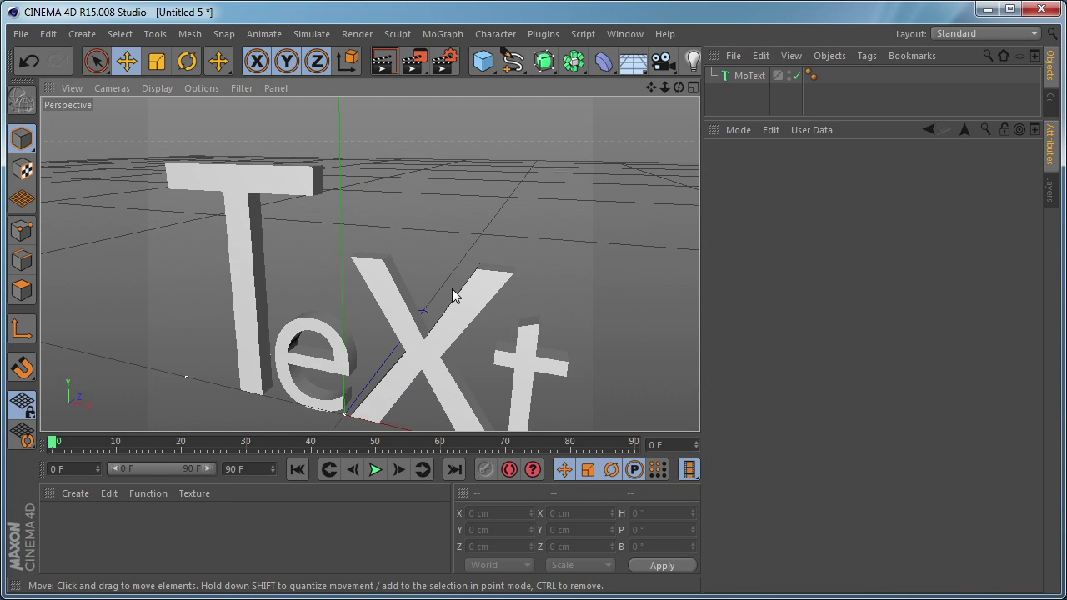
{"action": "scroll", "coordinate": [451, 317], "scroll_direction": "down", "scroll_amount": 2}
{"action": "left_click_drag", "start_coordinate": [441, 341], "coordinate": [527, 280], "text": "alt"}
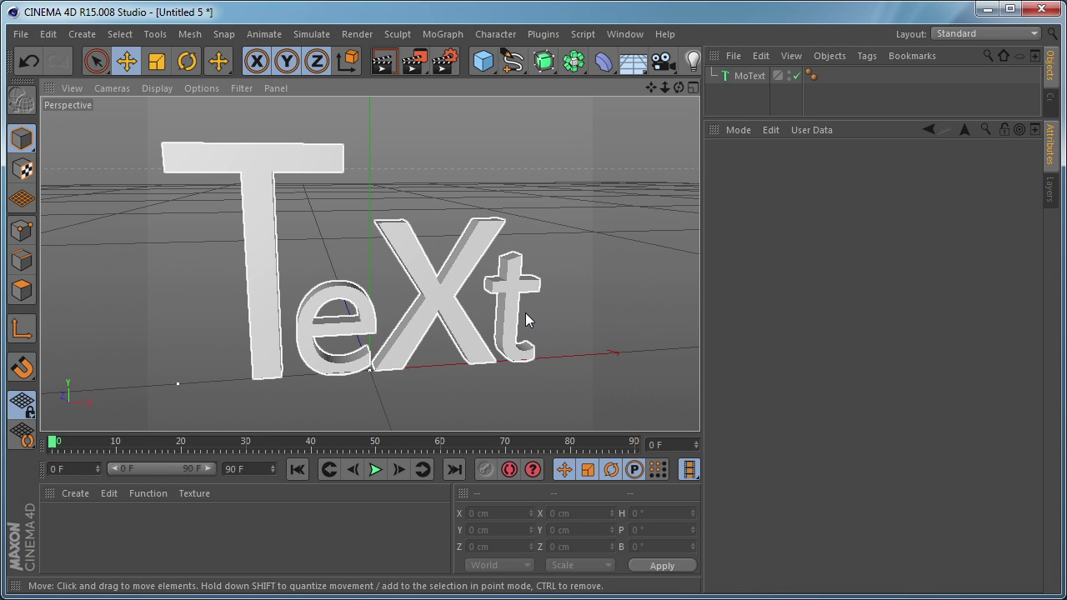
{"action": "left_click_drag", "start_coordinate": [842, 120], "coordinate": [841, 243]}
- Create a Text spline object and switch off the MoText so only the spline outline shows
{"action": "left_click", "coordinate": [775, 76]}
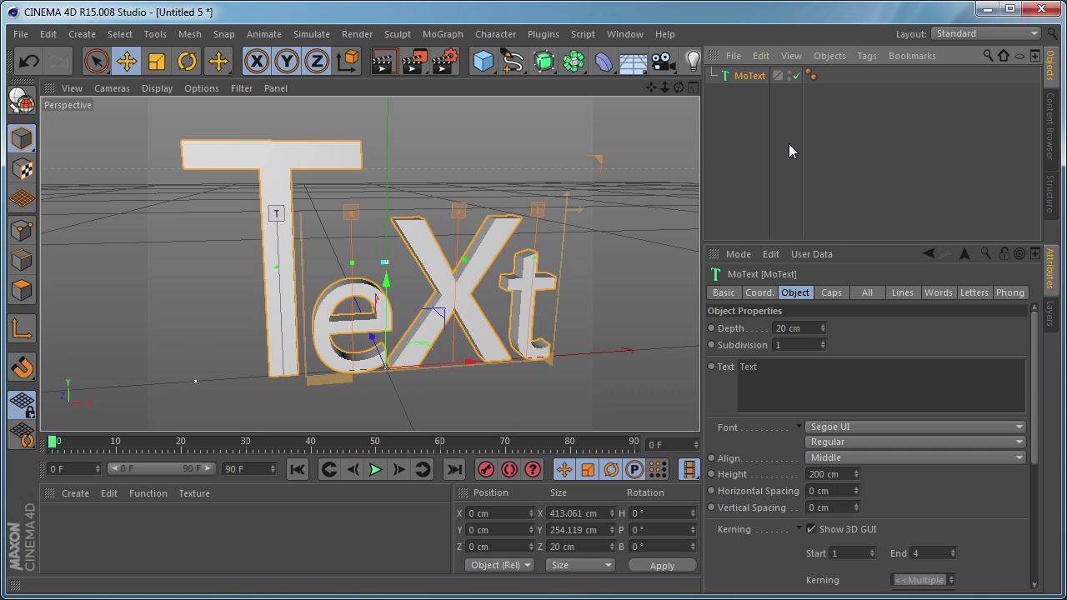
{"action": "left_click", "coordinate": [510, 60]}
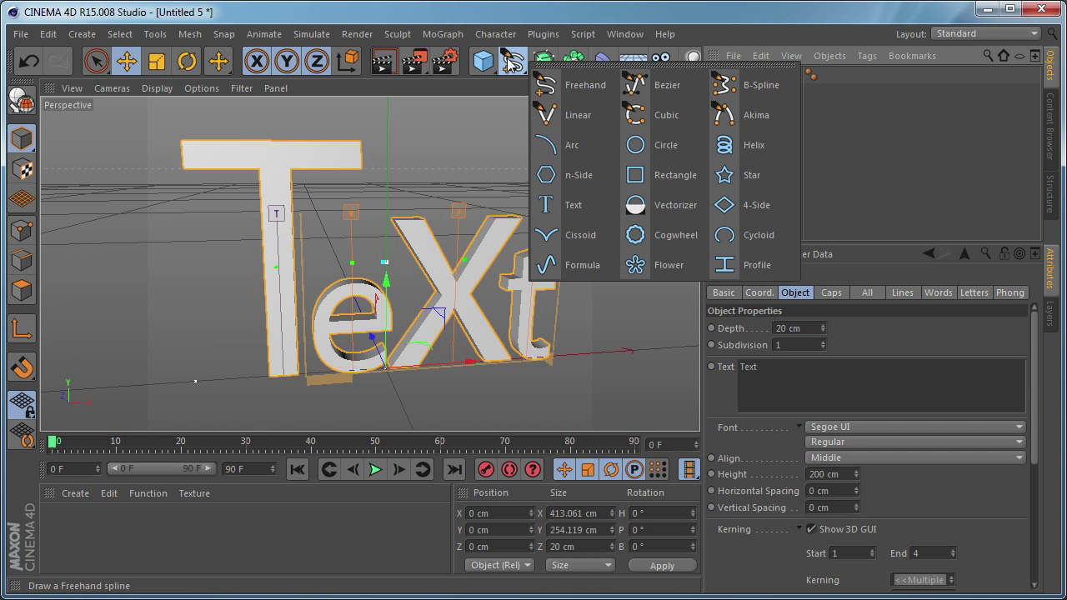
{"action": "left_click", "coordinate": [586, 204]}
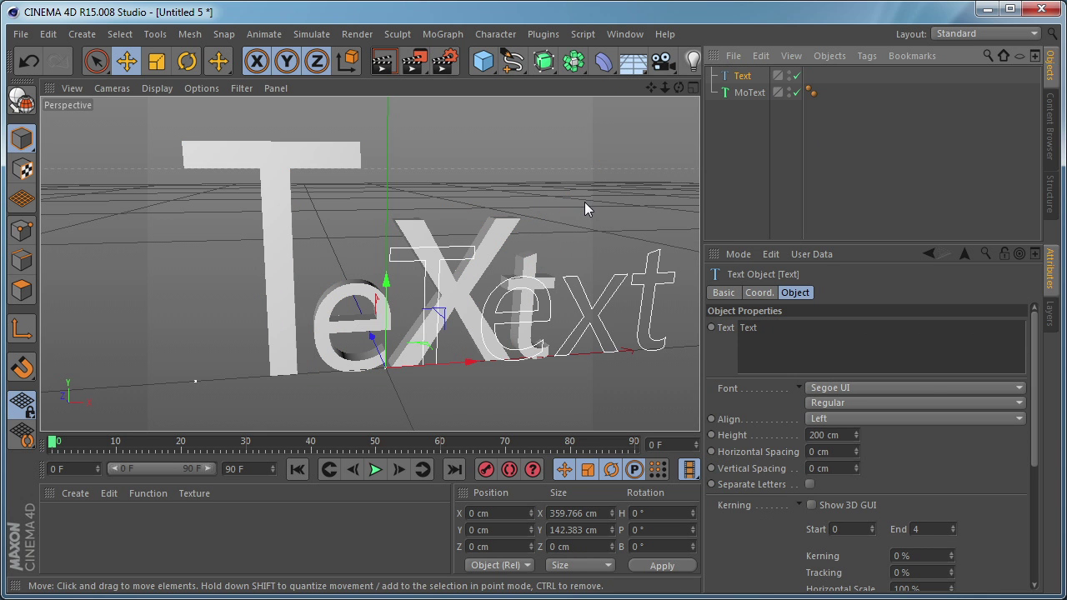
{"action": "scroll", "coordinate": [1031, 392], "scroll_direction": "down", "scroll_amount": 3}
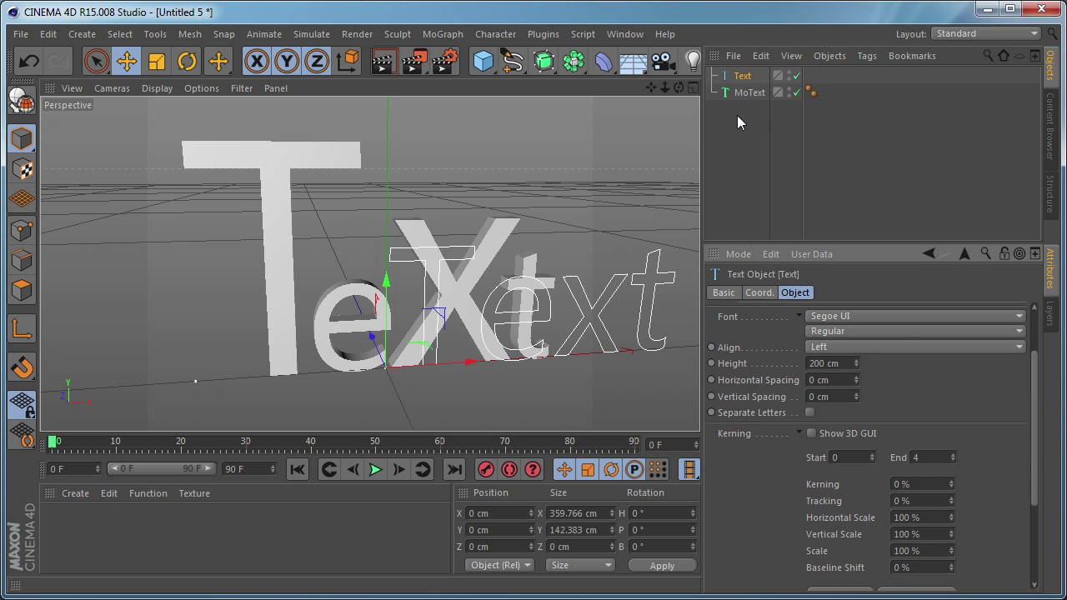
{"action": "left_click", "coordinate": [797, 93]}
{"action": "left_click", "coordinate": [753, 93]}
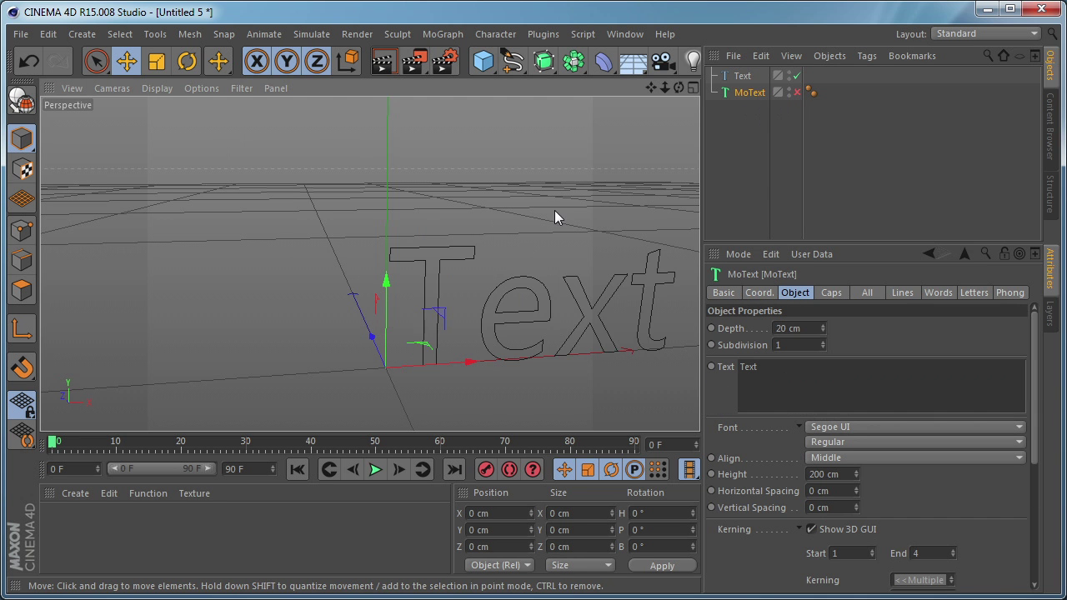
{"action": "left_click_drag", "start_coordinate": [554, 210], "coordinate": [358, 190], "text": "alt"}
- Select the Text spline and enable Show 3D GUI in its Kerning settings
{"action": "left_click", "coordinate": [739, 76]}
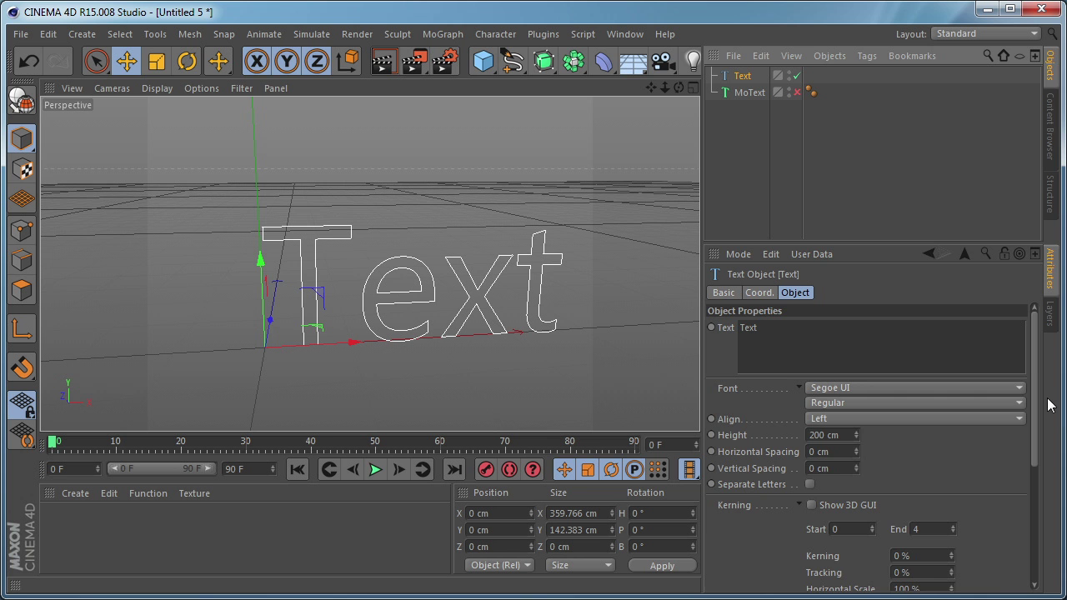
{"action": "left_click_drag", "start_coordinate": [1038, 361], "coordinate": [1037, 442]}
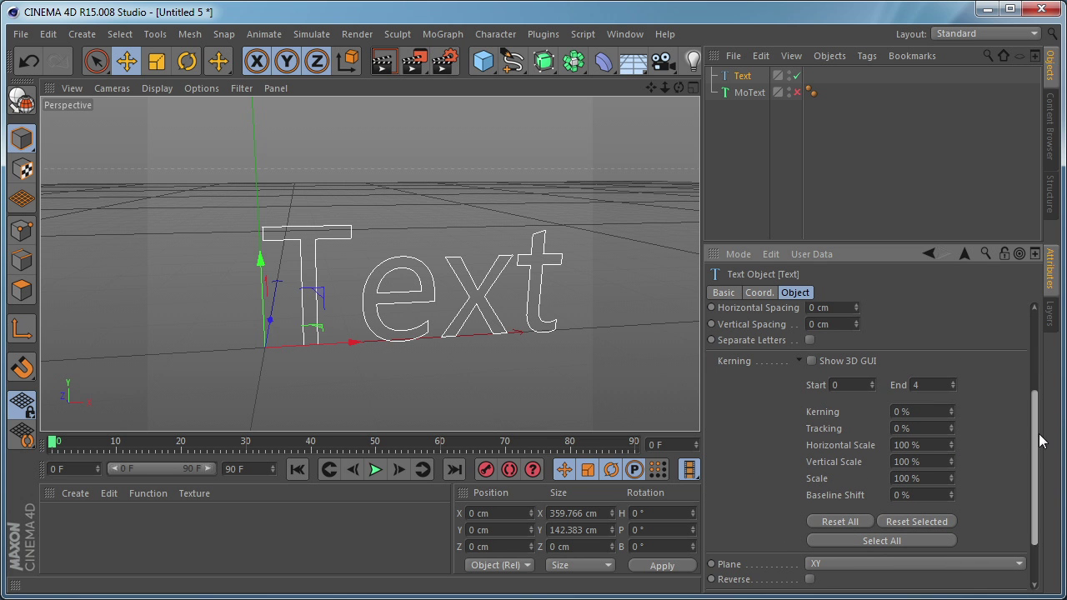
{"action": "left_click", "coordinate": [811, 361]}
- Set the e to kerning -38.57%, scale 142.706% and baseline shift 244.706%
{"action": "mouse_move", "coordinate": [406, 185]}
{"action": "left_mouse_down"}
{"action": "mouse_move", "coordinate": [405, 195]}
{"action": "mouse_move", "coordinate": [350, 200]}
{"action": "mouse_move", "coordinate": [422, 193]}
{"action": "left_mouse_up"}
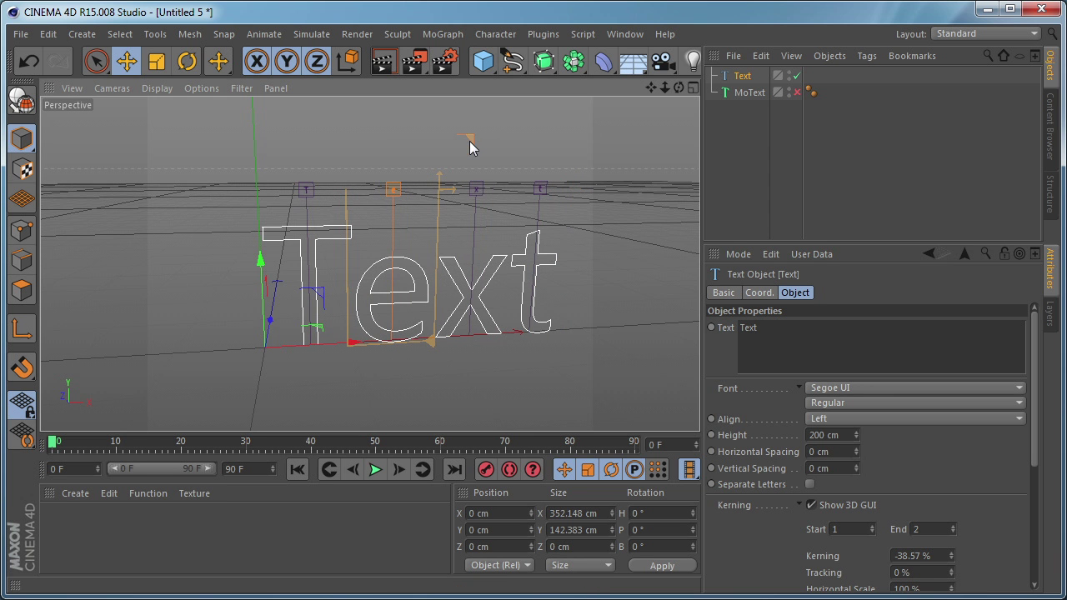
{"action": "left_click_drag", "start_coordinate": [470, 141], "coordinate": [504, 139]}
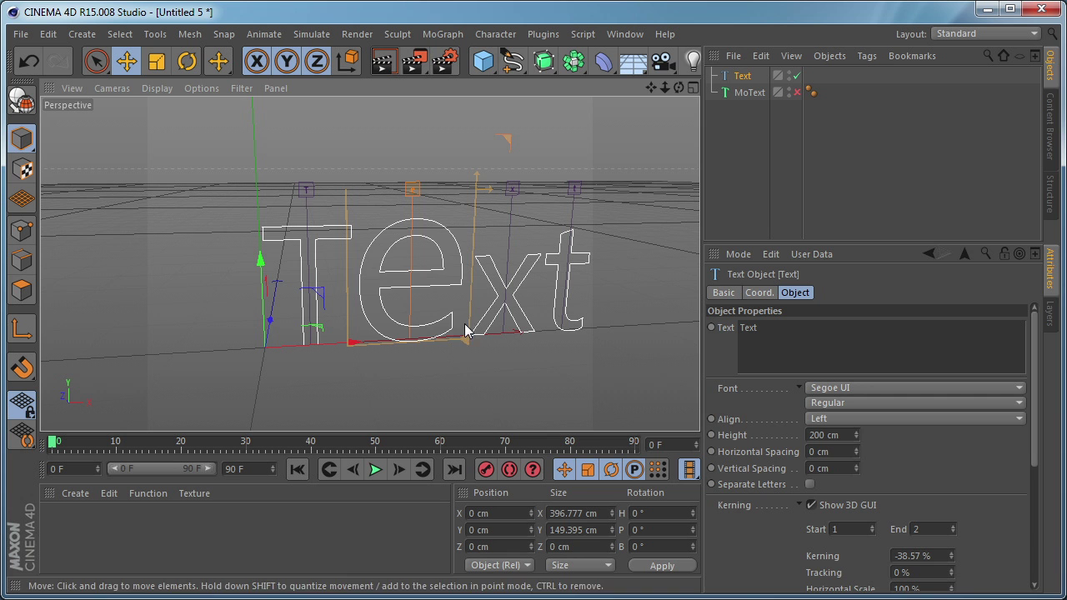
{"action": "left_click_drag", "start_coordinate": [466, 331], "coordinate": [467, 307]}
{"action": "scroll", "coordinate": [818, 452], "scroll_direction": "down", "scroll_amount": 3}
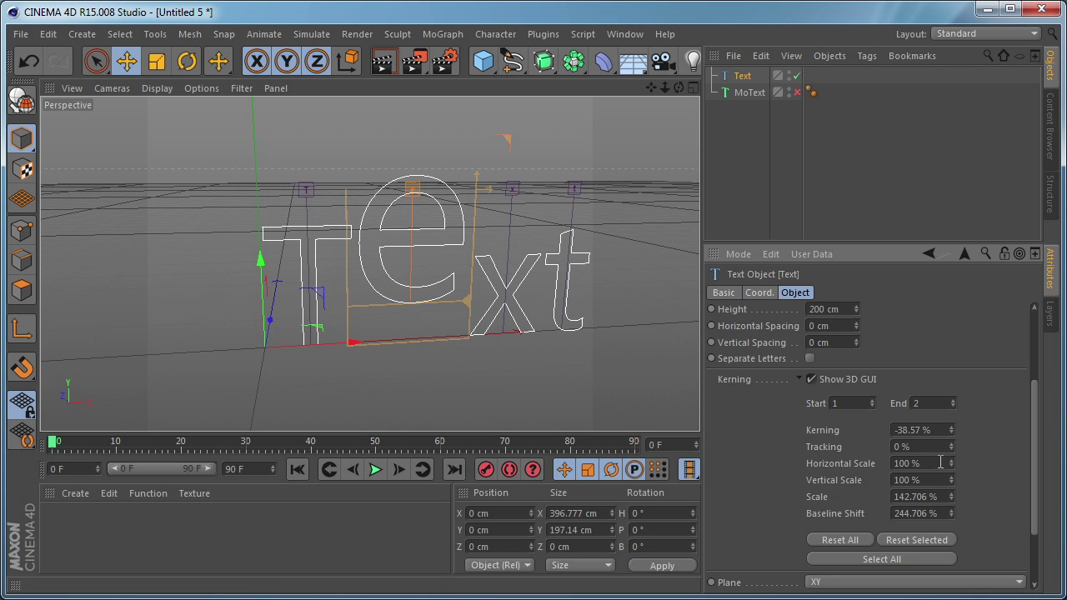
{"action": "scroll", "coordinate": [1032, 423], "scroll_direction": "down", "scroll_amount": 2}
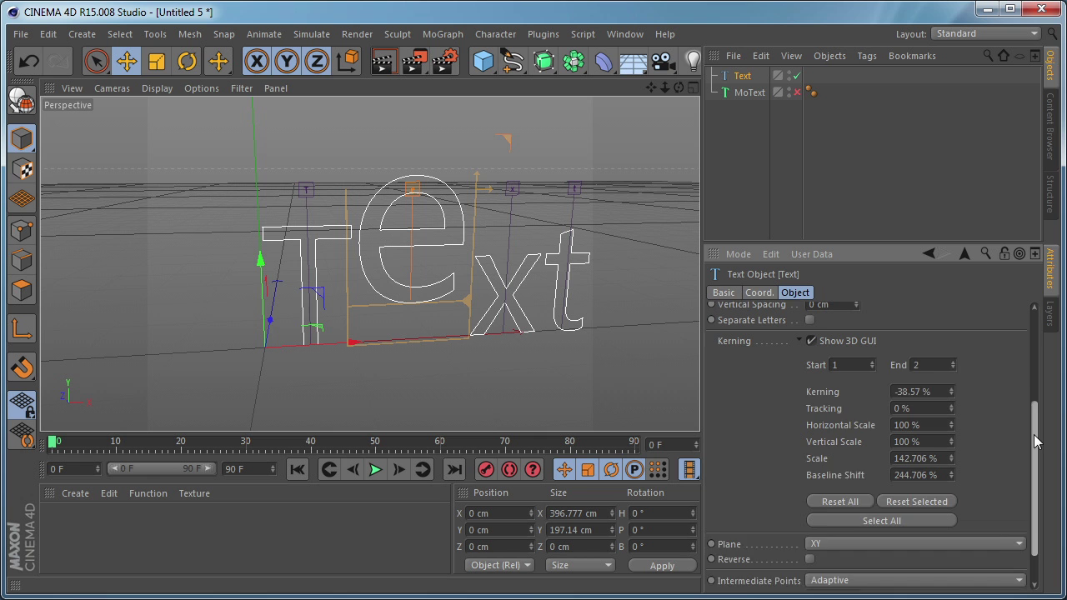
{"action": "scroll", "coordinate": [959, 404], "scroll_direction": "up", "scroll_amount": 1}
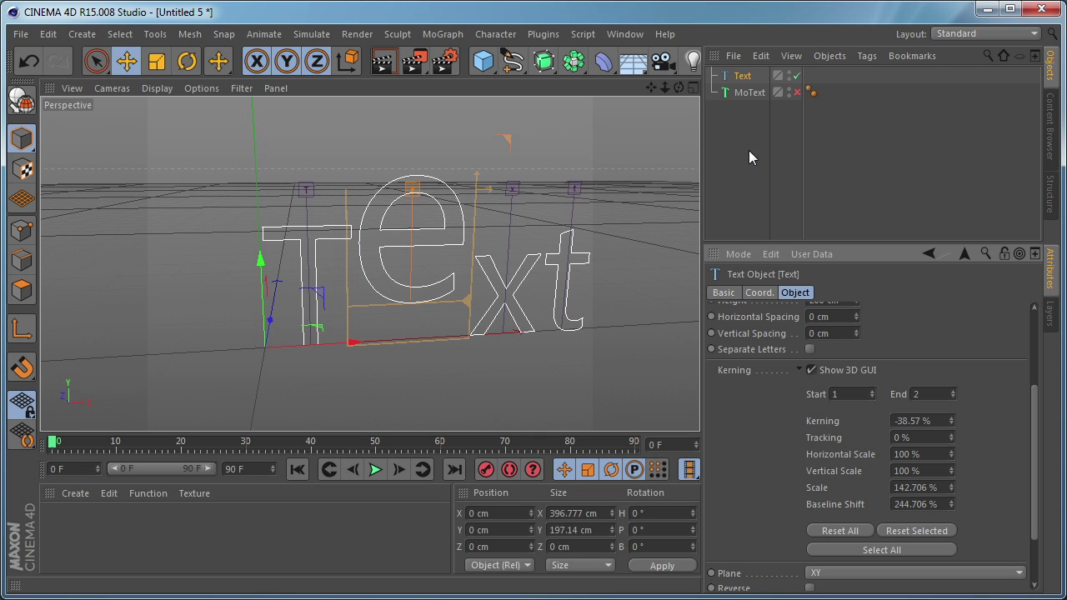
{"action": "middle_click_drag", "start_coordinate": [512, 356], "coordinate": [462, 347], "text": "alt"}
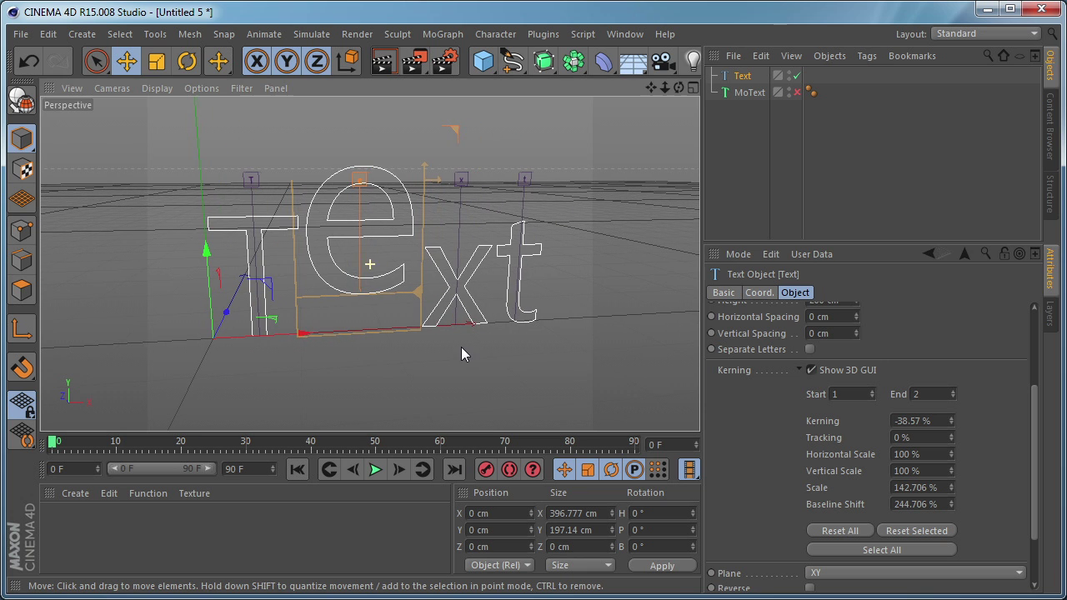